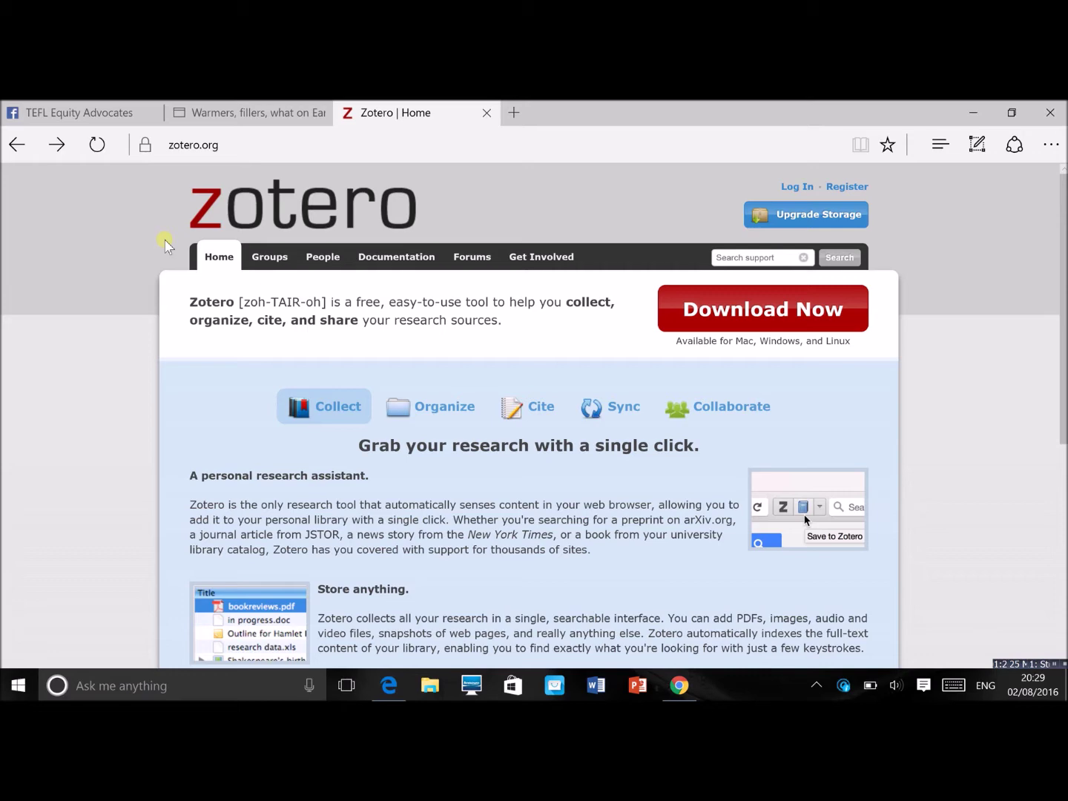
# Open the Zotero download page and review the Firefox, Standalone, connector and plugin options it offers.
pyautogui.click(772, 311)
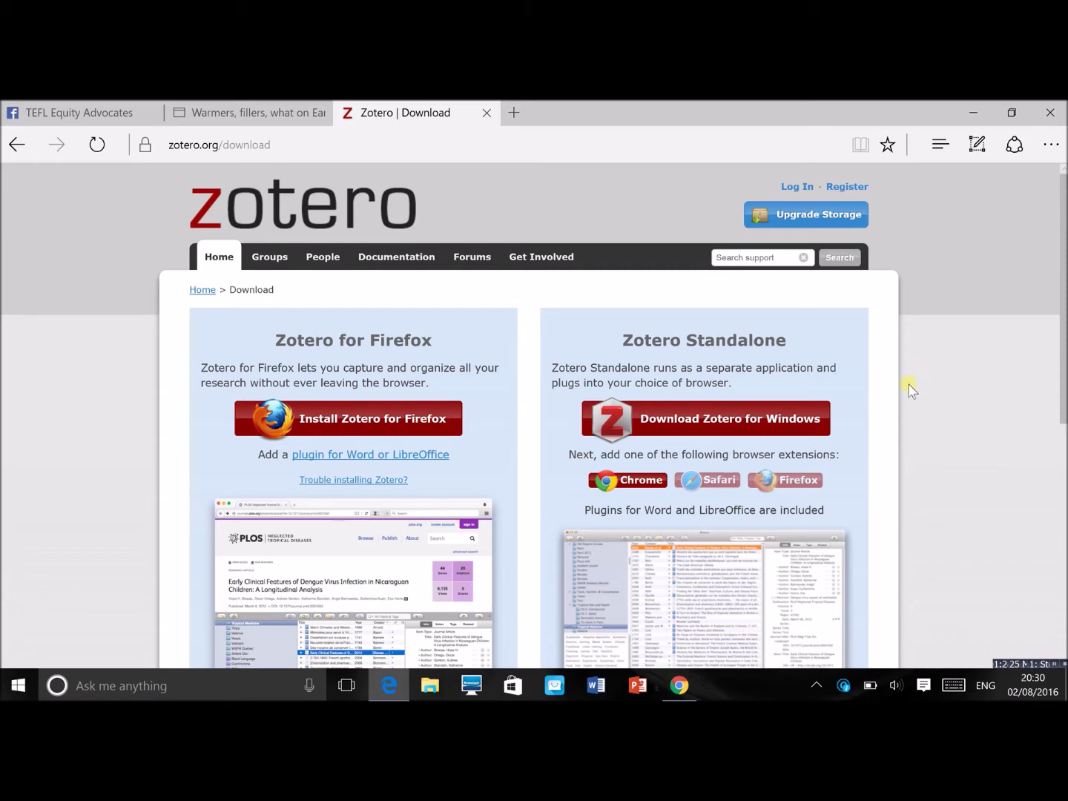
pyautogui.scroll(-1, 910, 388)
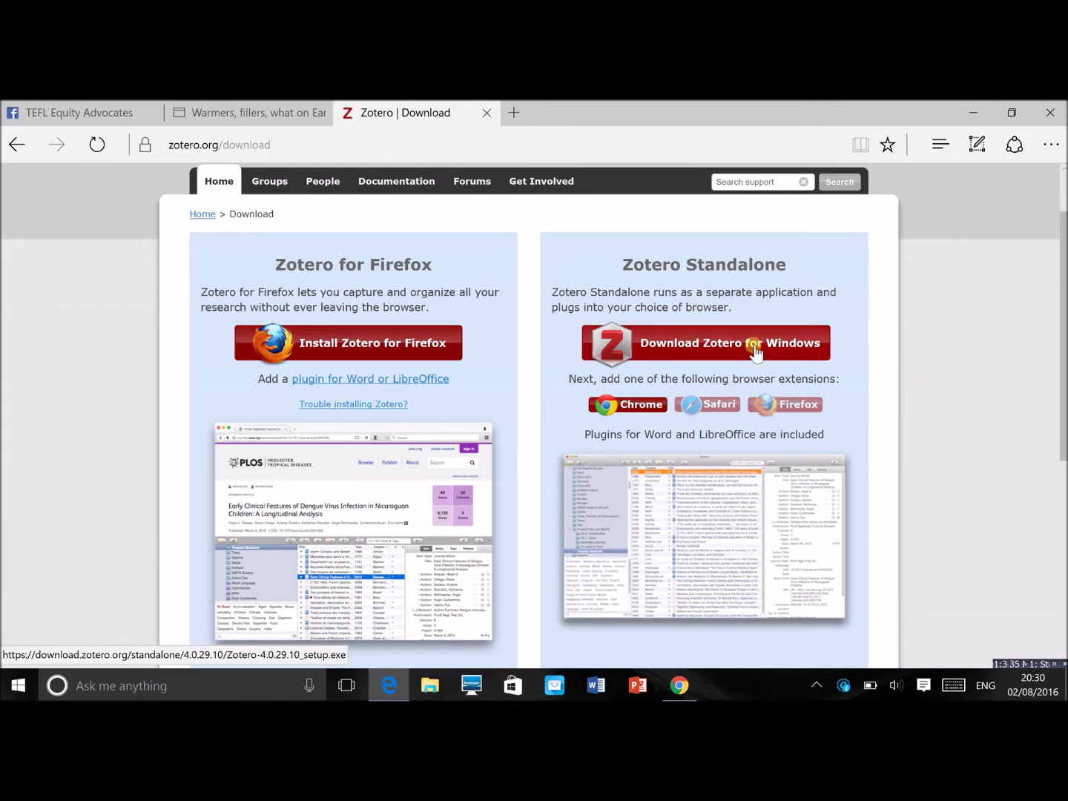
pyautogui.scroll(-1, 950, 414)
pyautogui.scroll(-5, 948, 408)
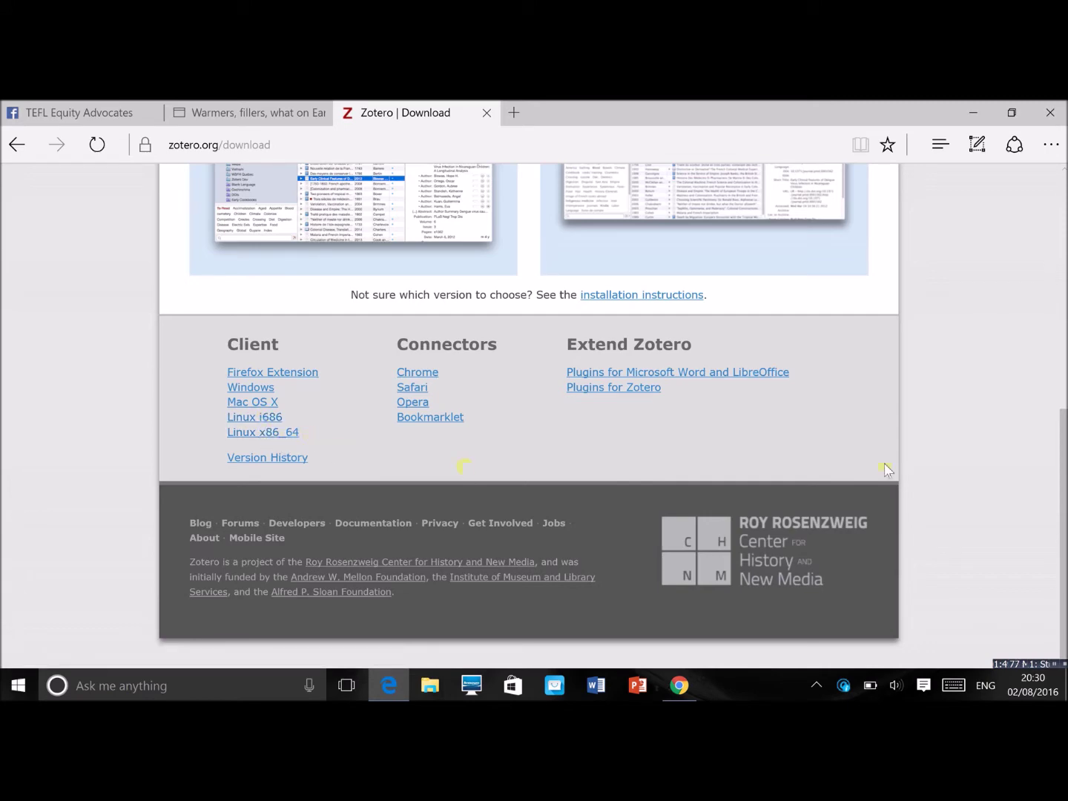
pyautogui.scroll(4, 961, 469)
pyautogui.scroll(2, 961, 469)
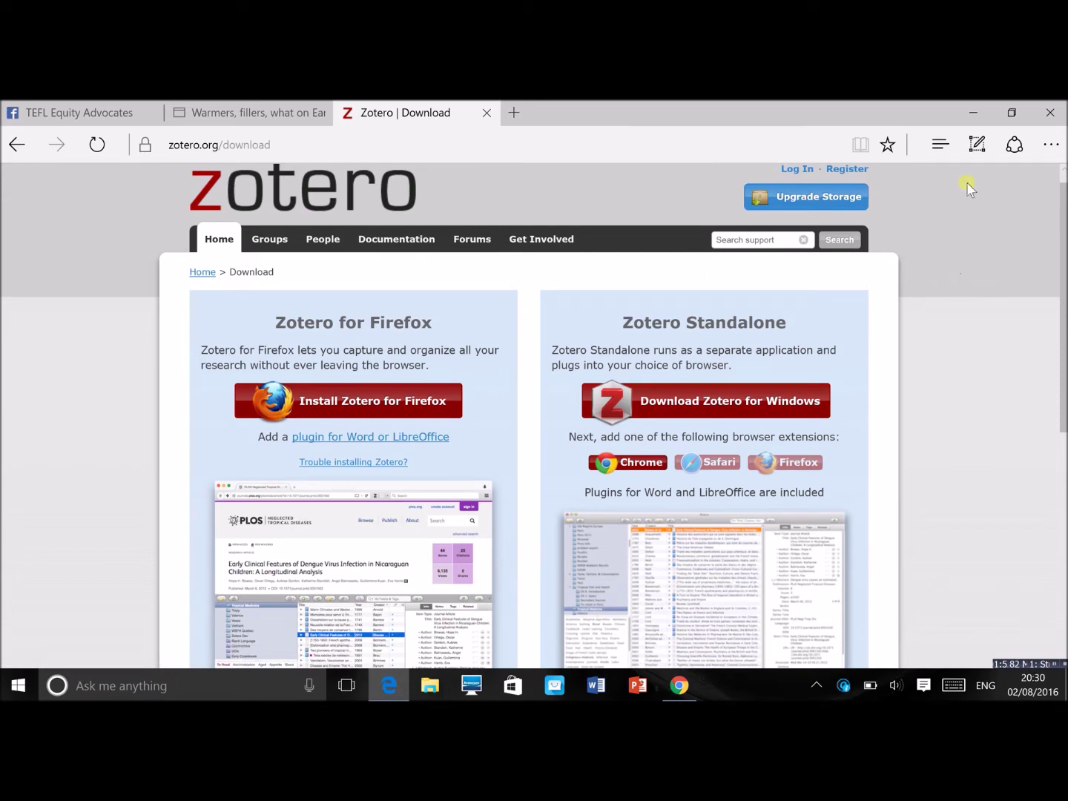
# Minimise the browser, move the Zotero Standalone shortcut to an empty area of the desktop below the Excel files, and launch it.
pyautogui.click(971, 111)
pyautogui.click(970, 111)
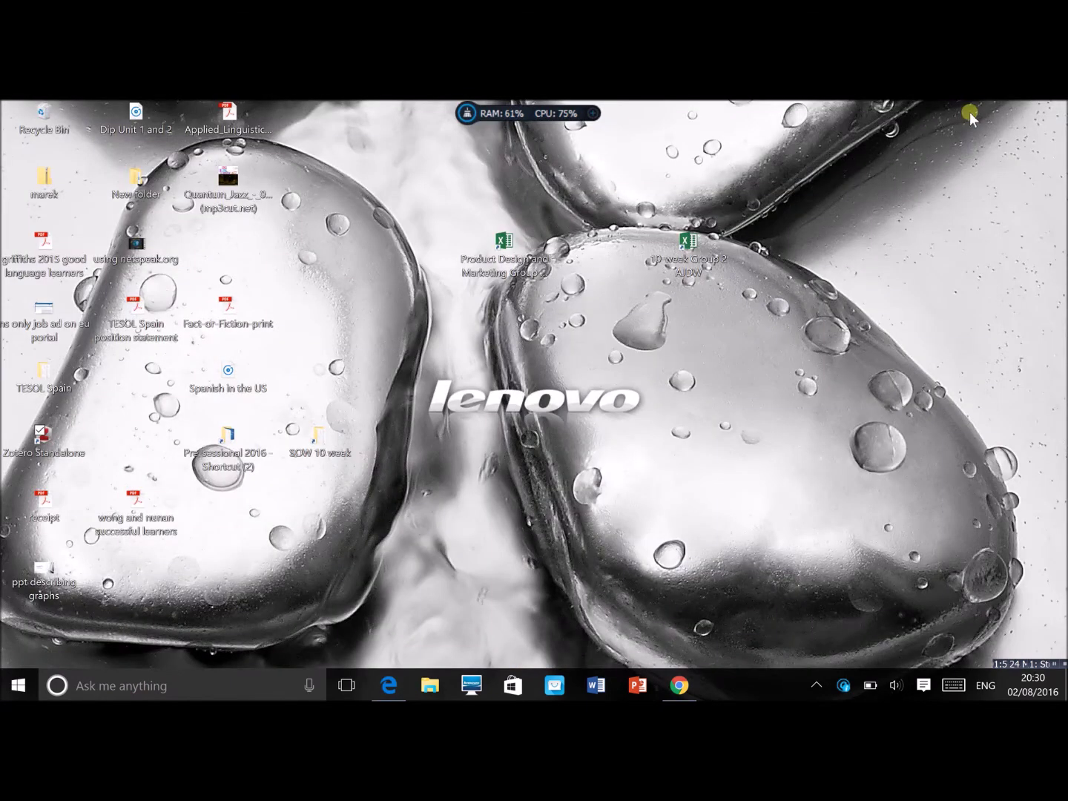
pyautogui.moveTo(65, 444); pyautogui.dragTo(717, 370)
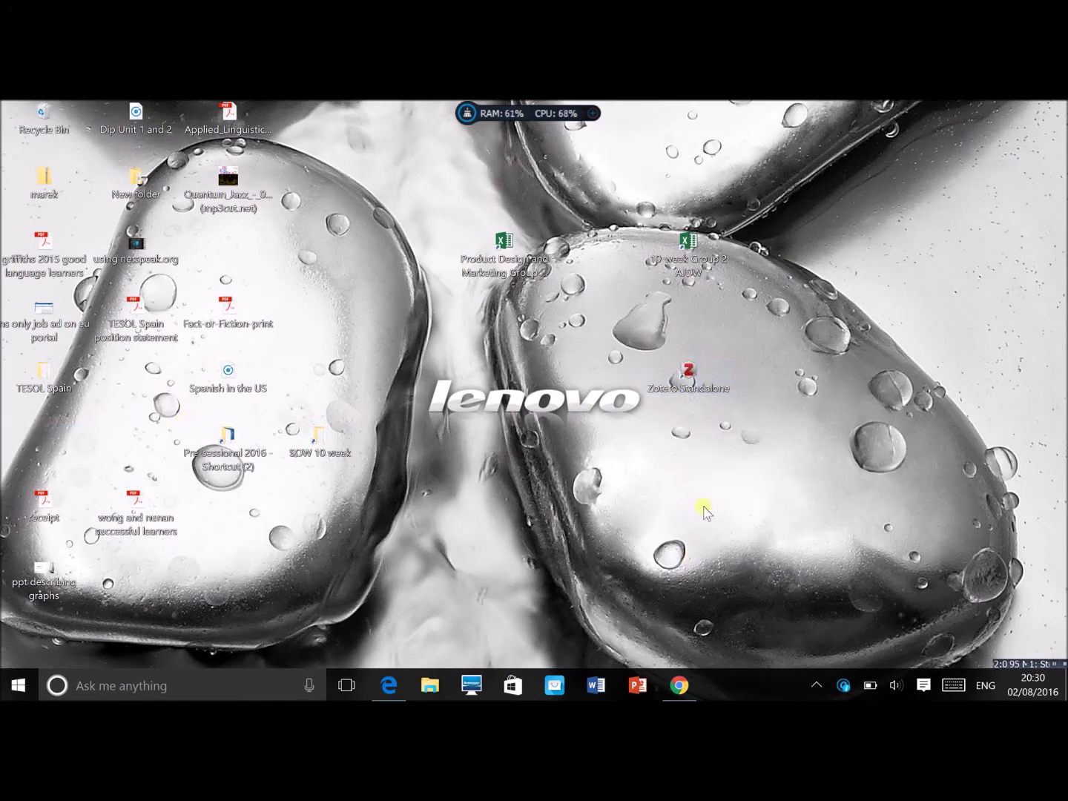
pyautogui.click(711, 383)
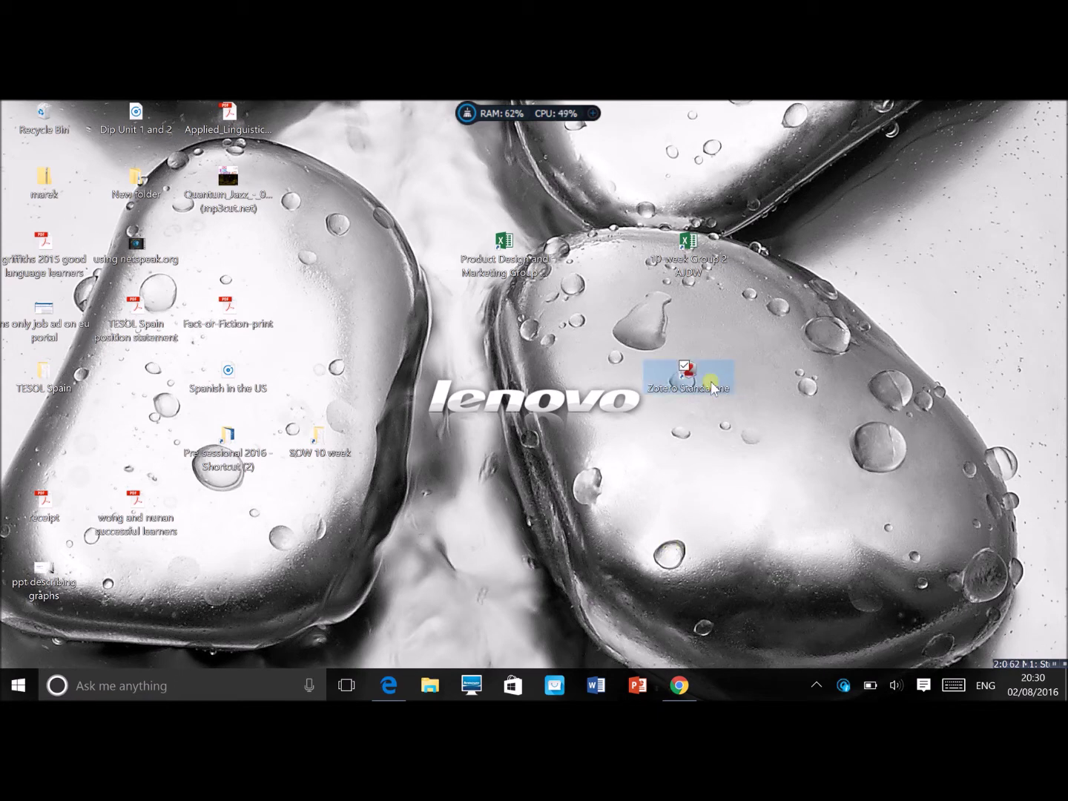
pyautogui.doubleClick(712, 381)
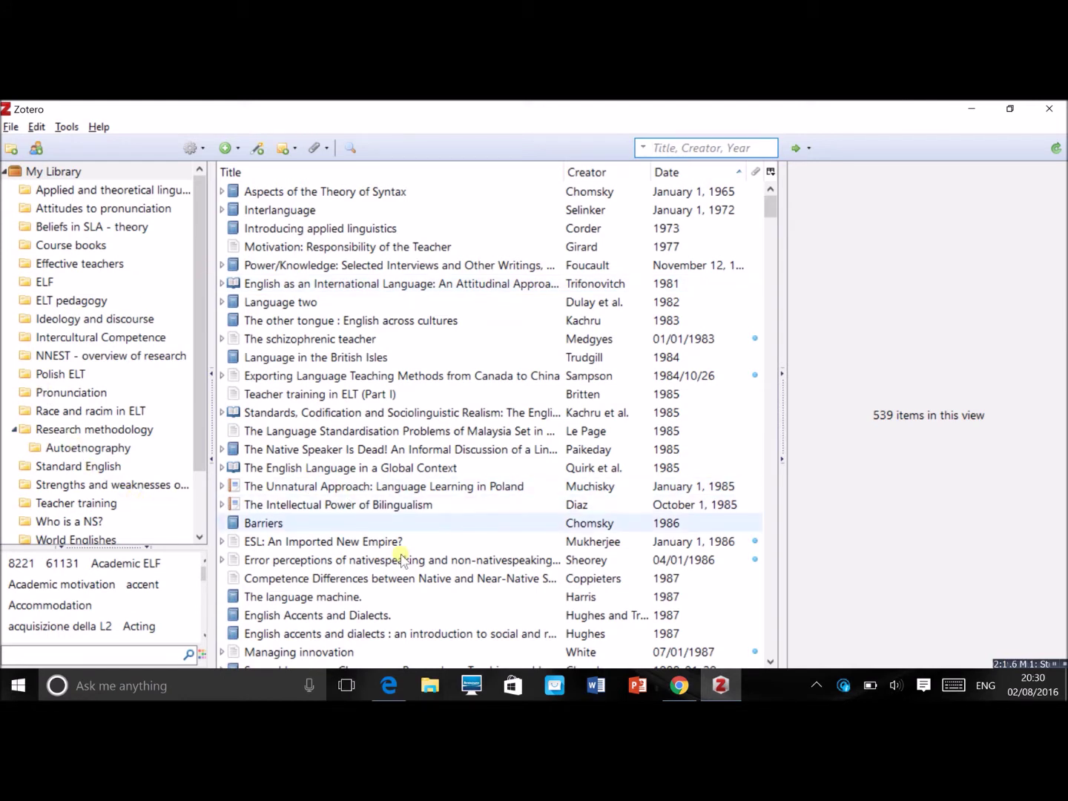
# Review the browser extension and word processor plugin links on the Zotero download page in Edge, and check the Save to Zotero connector in Chrome.
pyautogui.click(389, 685)
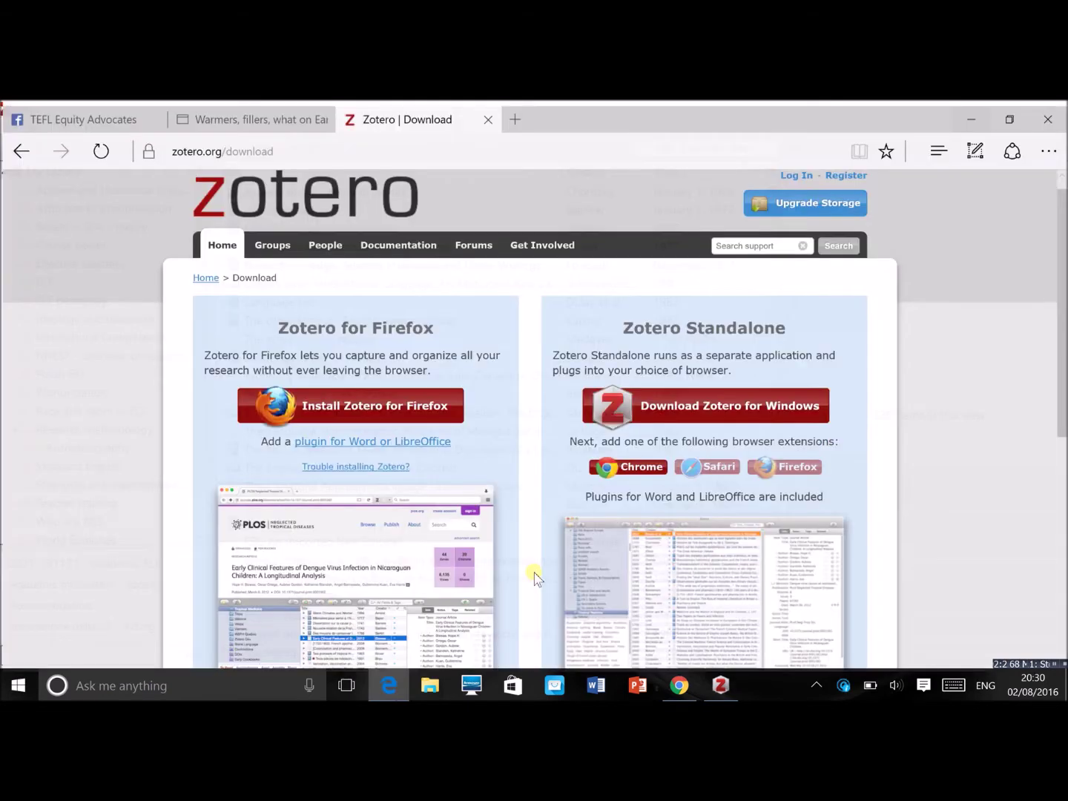
pyautogui.scroll(-1, 891, 445)
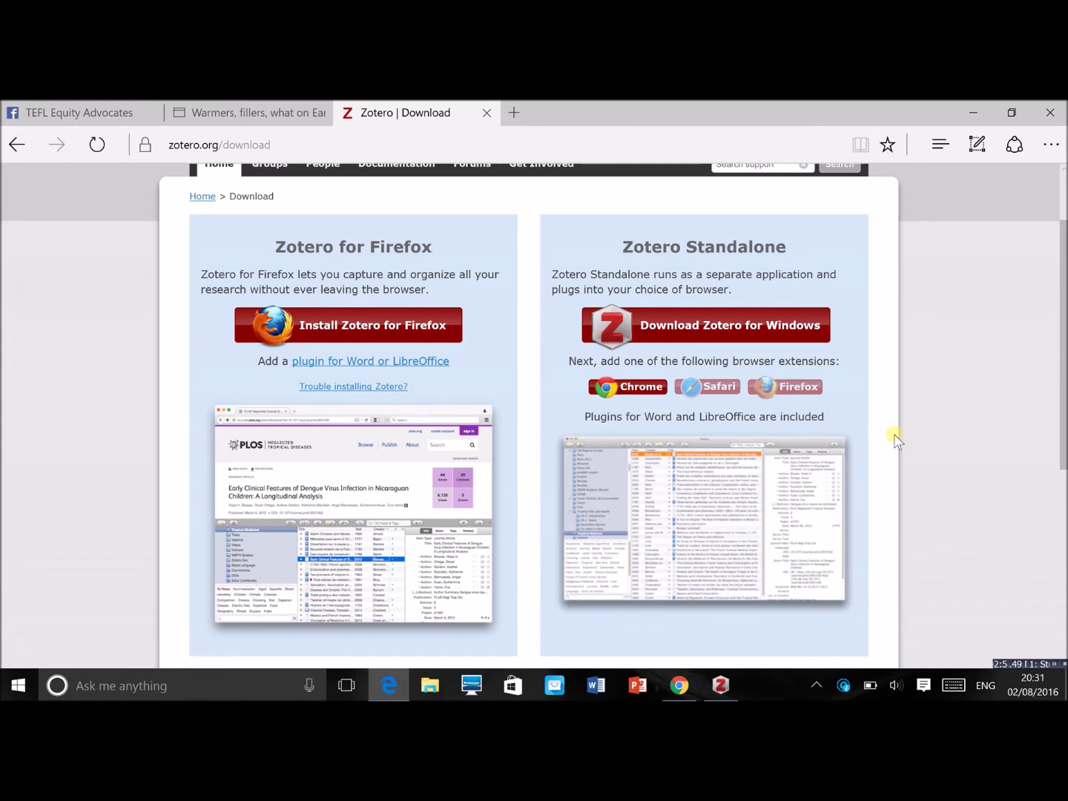
pyautogui.scroll(-1, 883, 449)
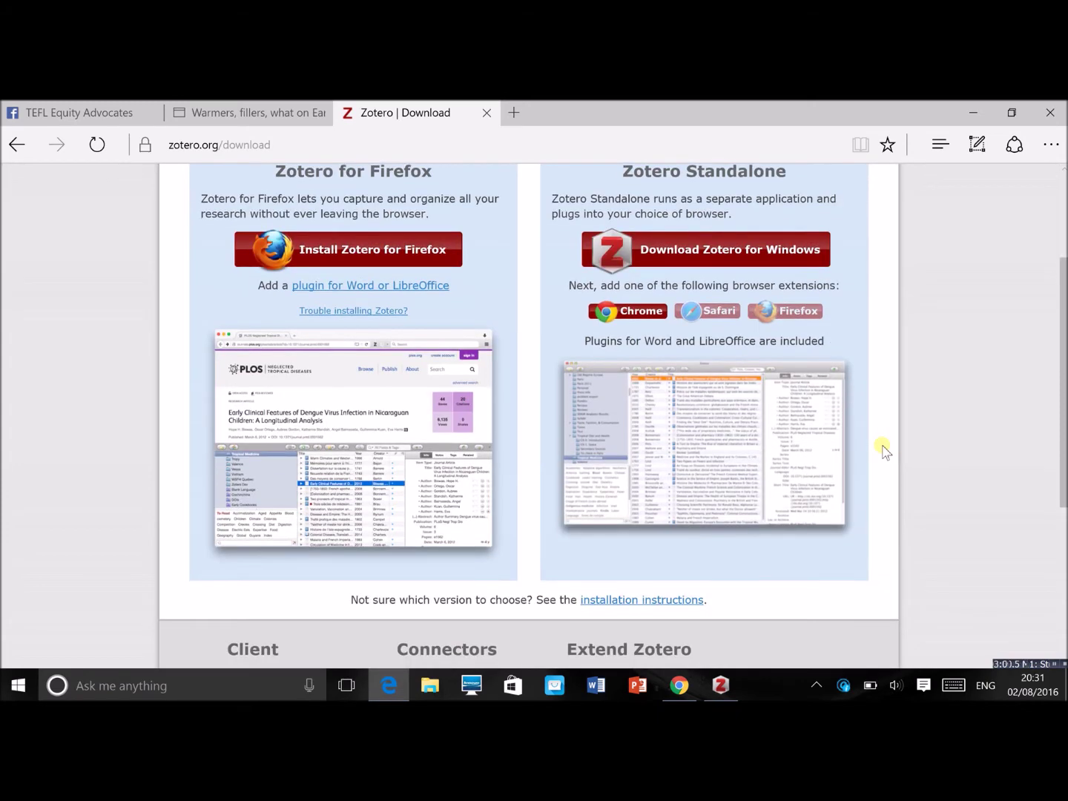
pyautogui.scroll(-3, 883, 448)
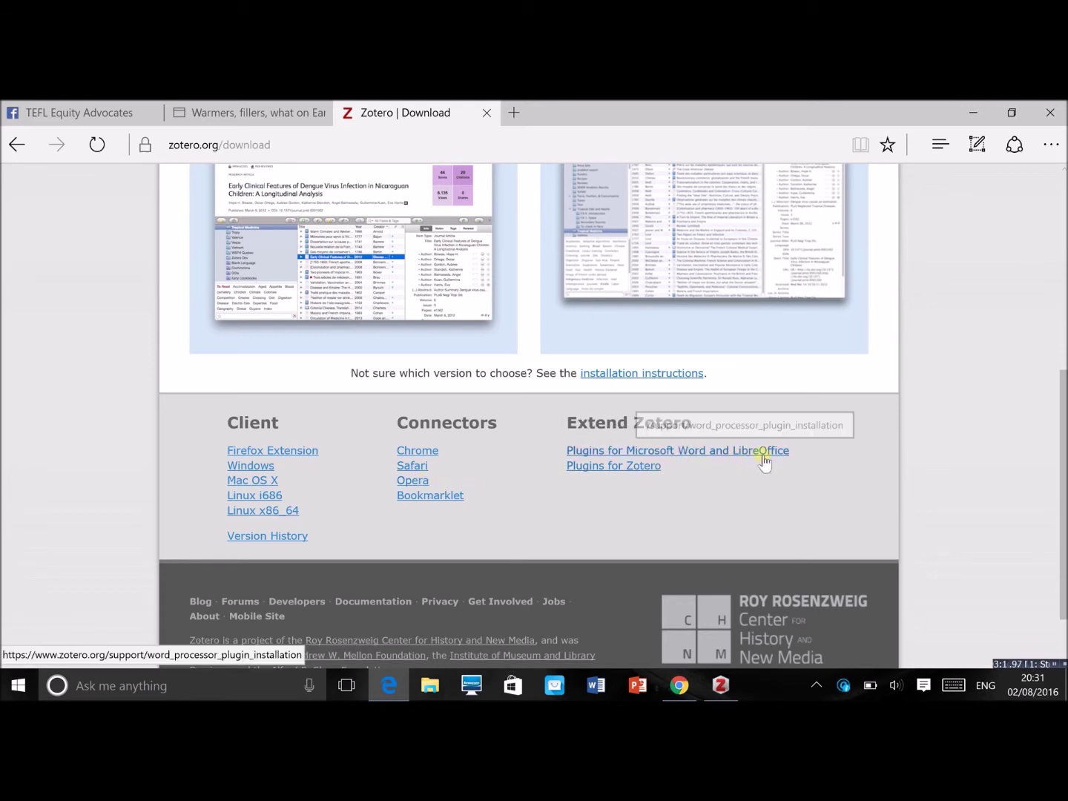
pyautogui.scroll(3, 878, 518)
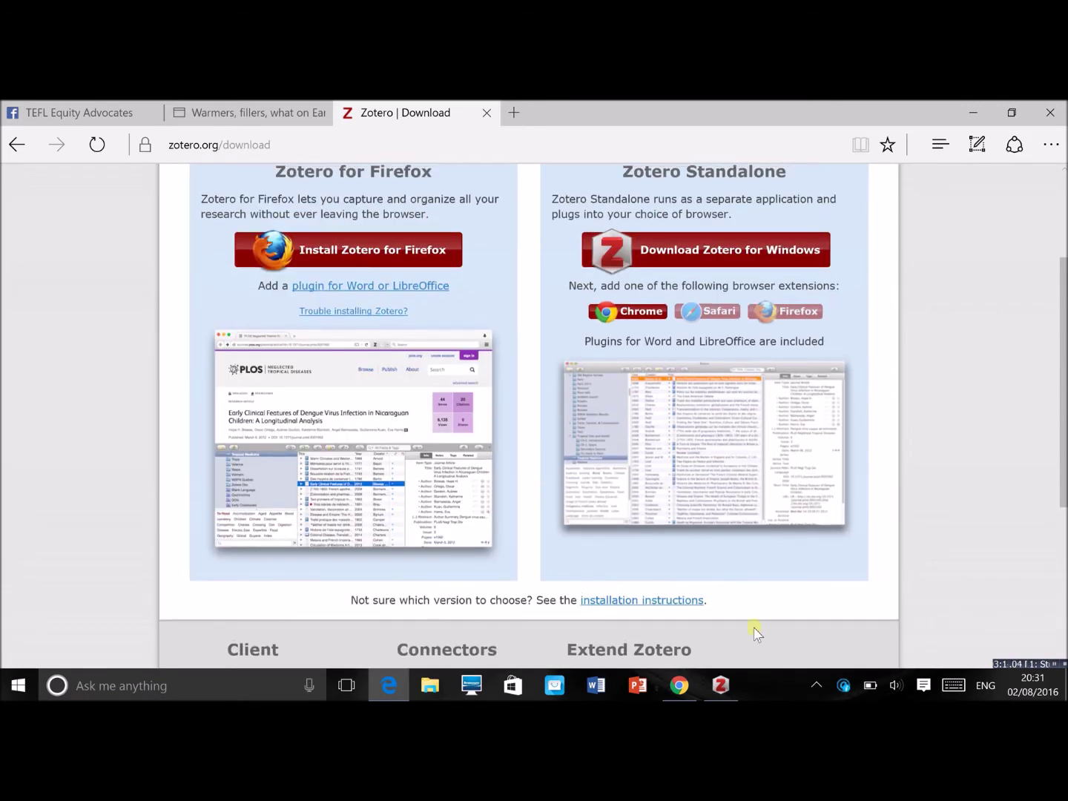
pyautogui.click(680, 686)
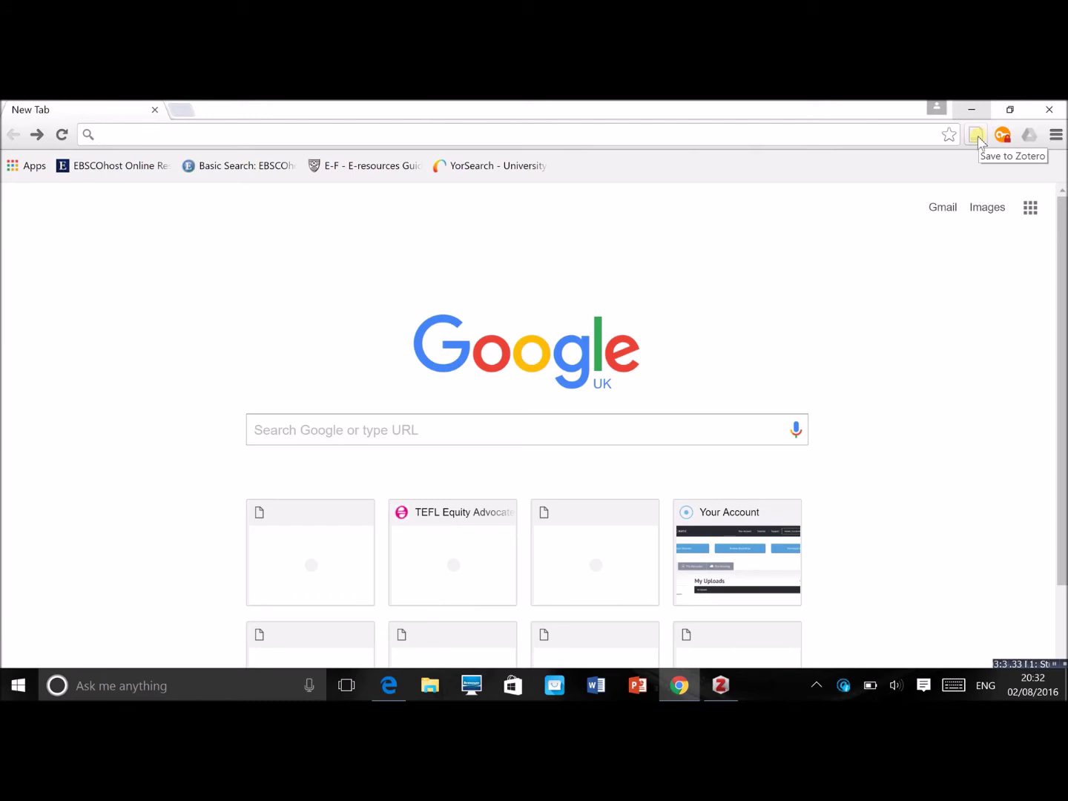
# Create a blank Word document and display the Zotero citation and bibliography commands.
pyautogui.click(607, 688)
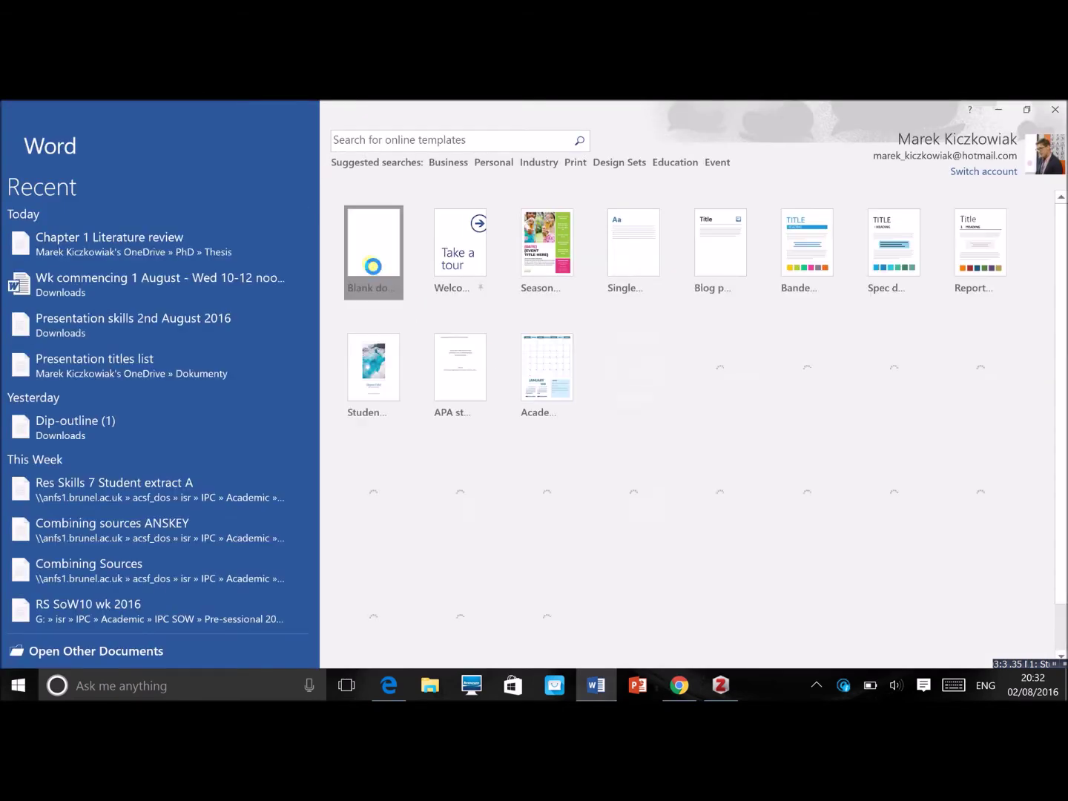
pyautogui.click(374, 256)
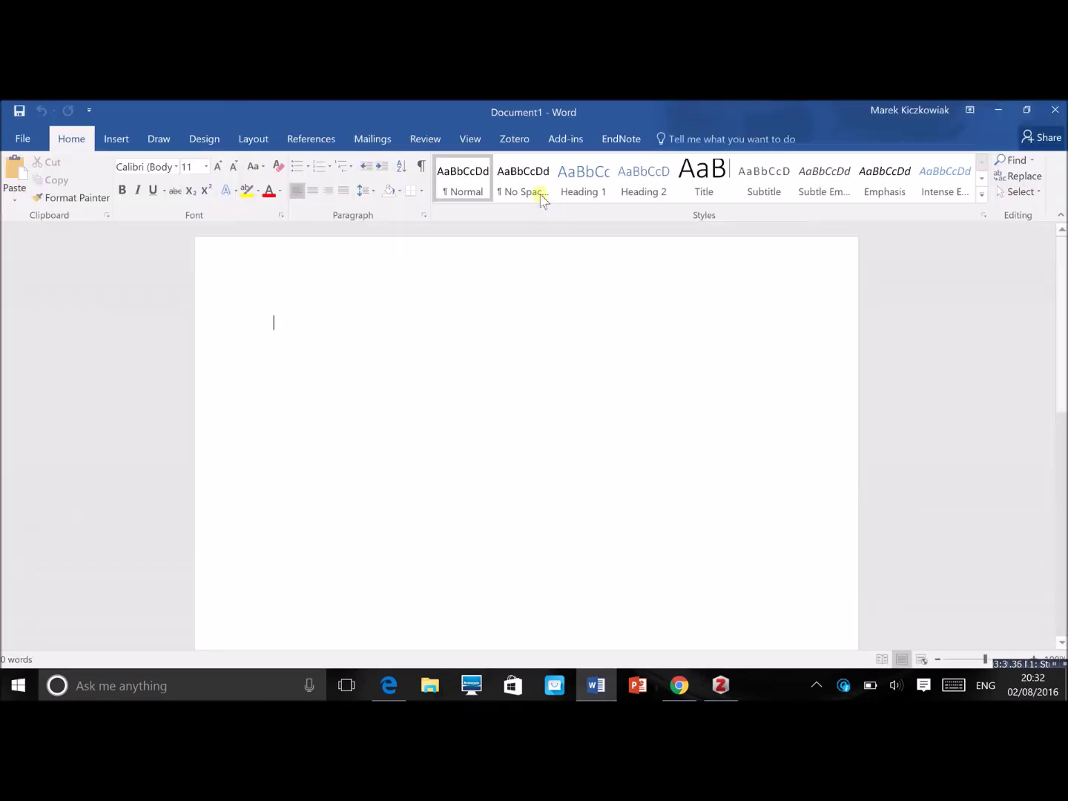
pyautogui.click(519, 141)
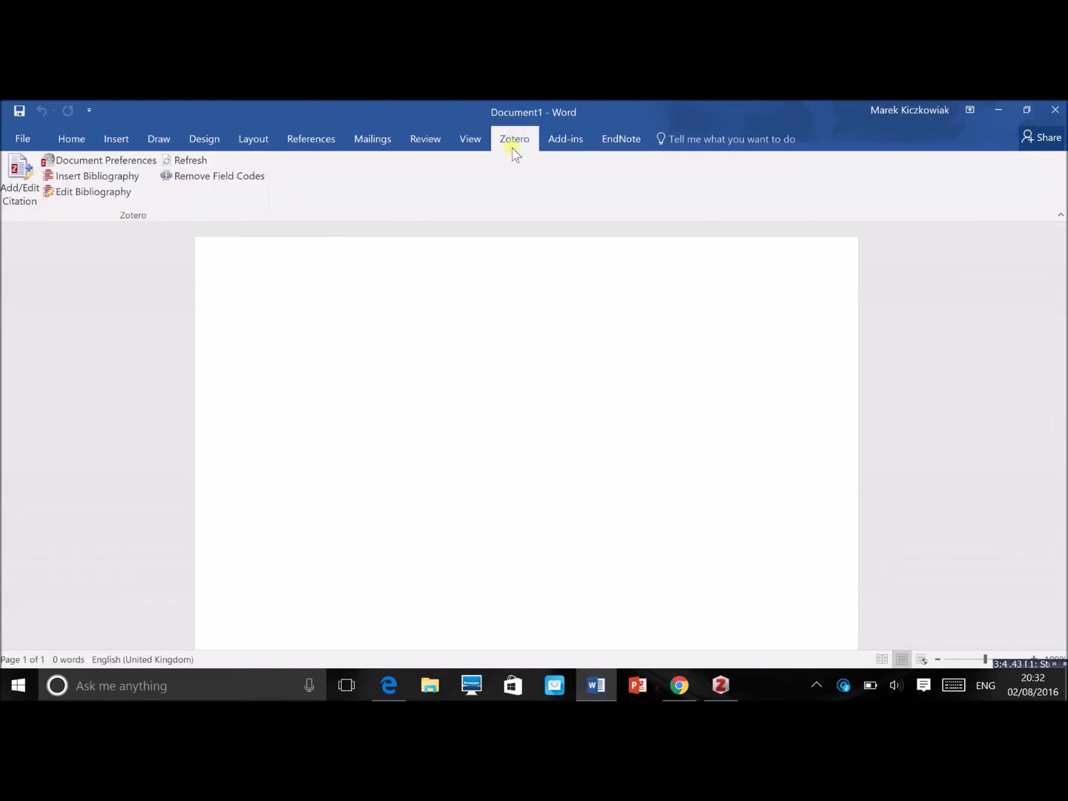
pyautogui.click(558, 146)
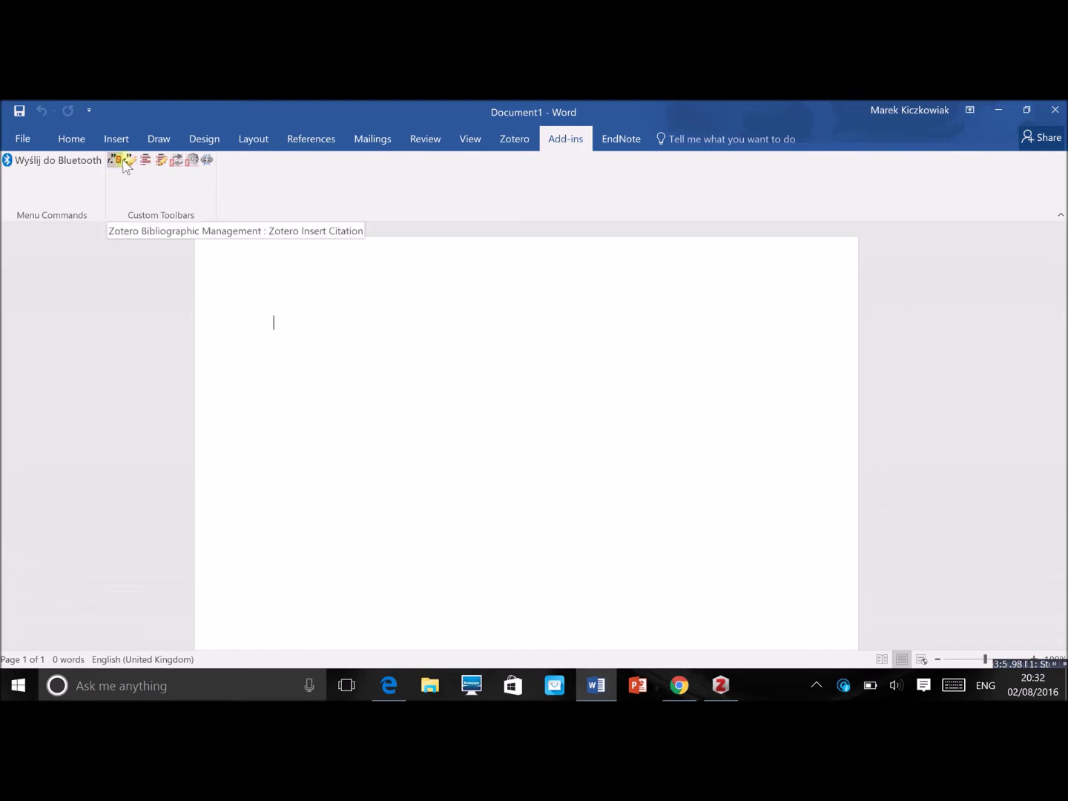
pyautogui.click(520, 139)
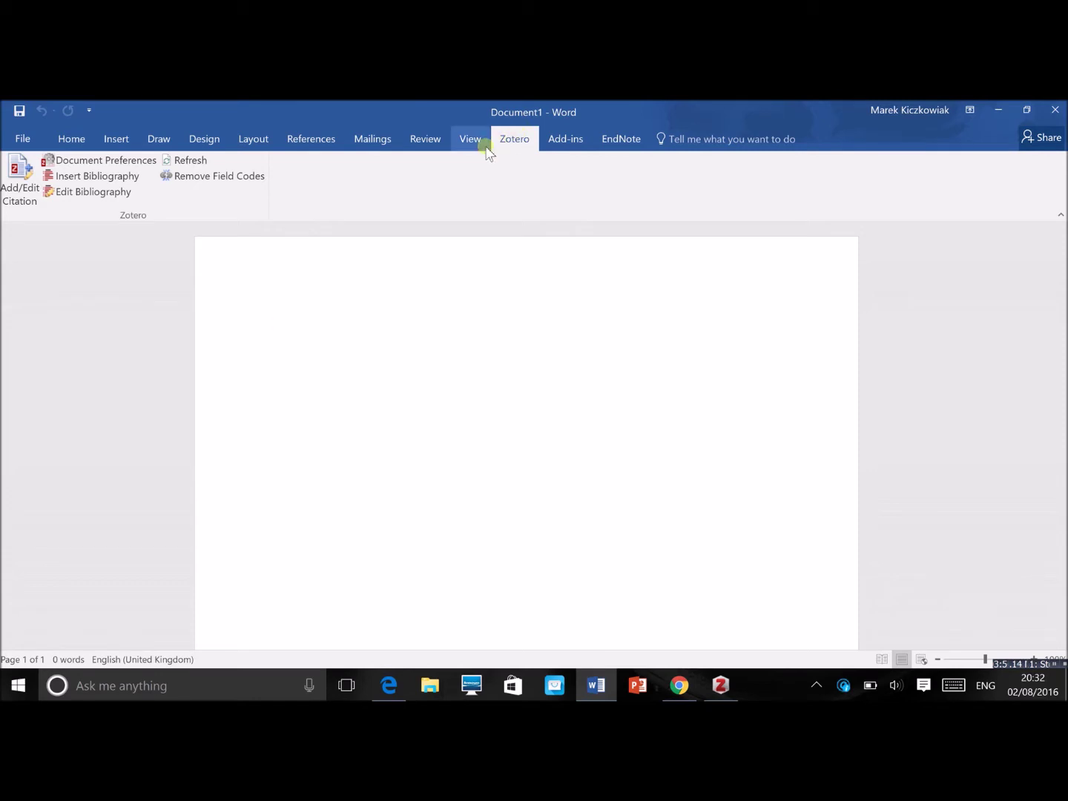
# In Chrome, search the YorSearch library catalogue for "teaching english listening" and open the first thesis on the impact of computer technology.
pyautogui.click(680, 685)
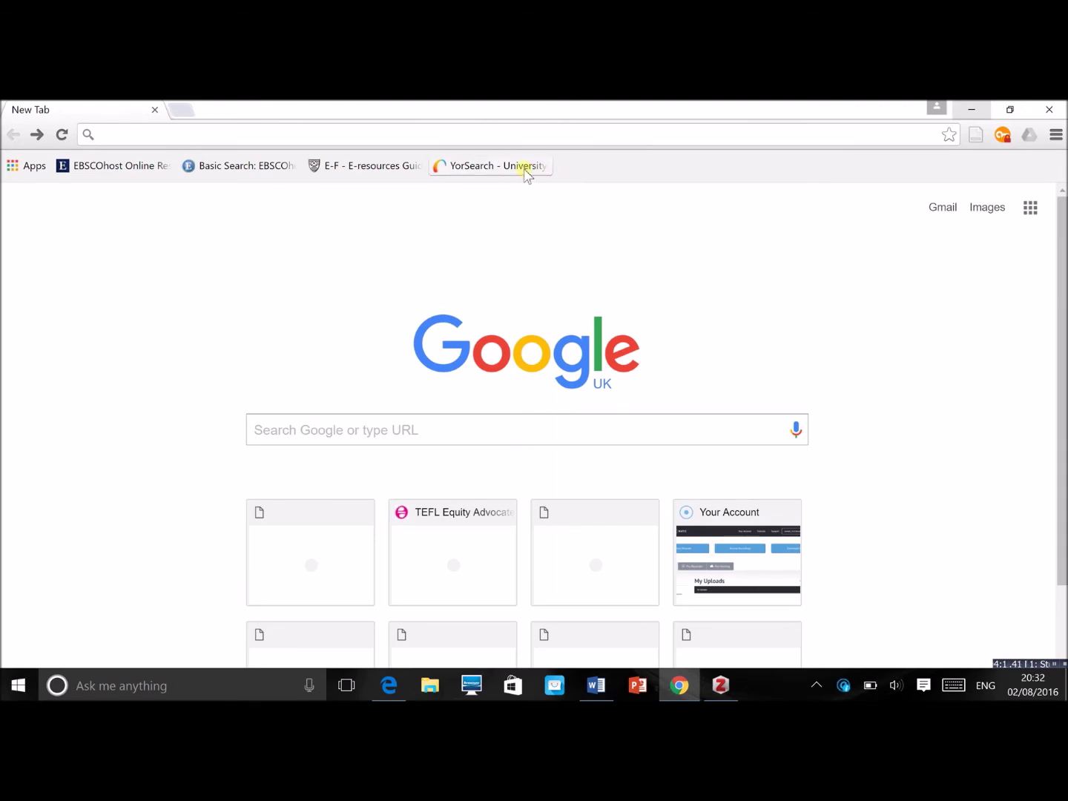
pyautogui.click(489, 170)
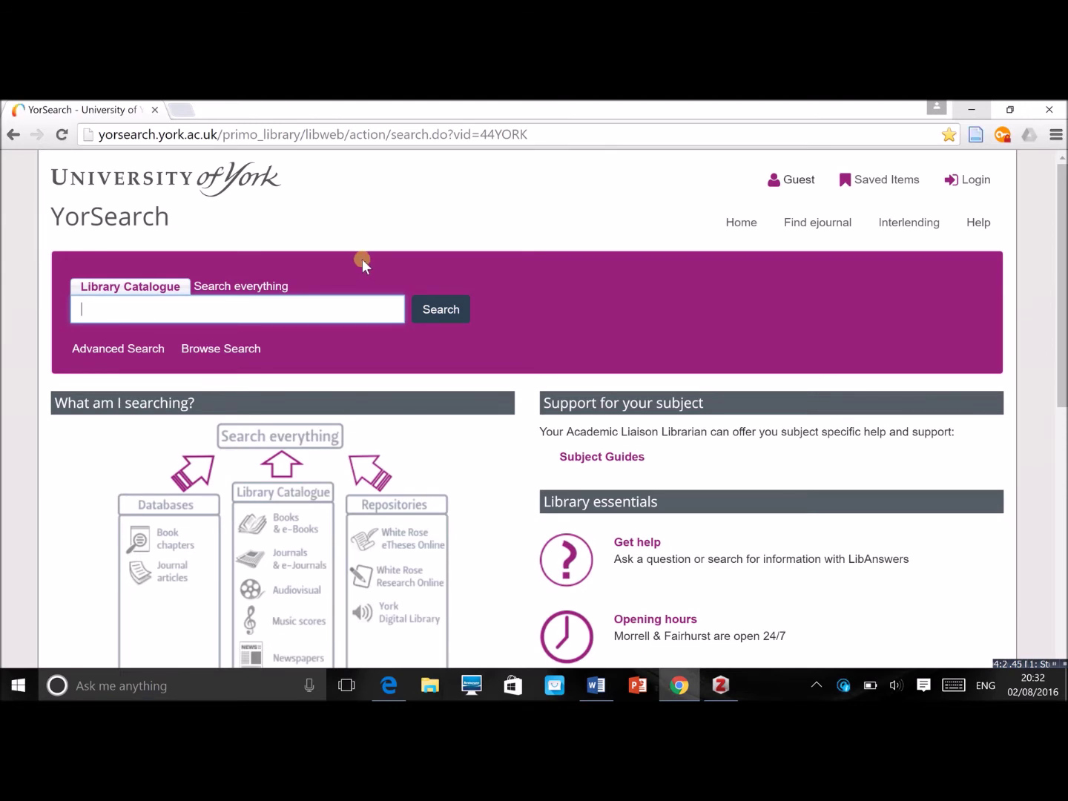
pyautogui.write('teaching english')
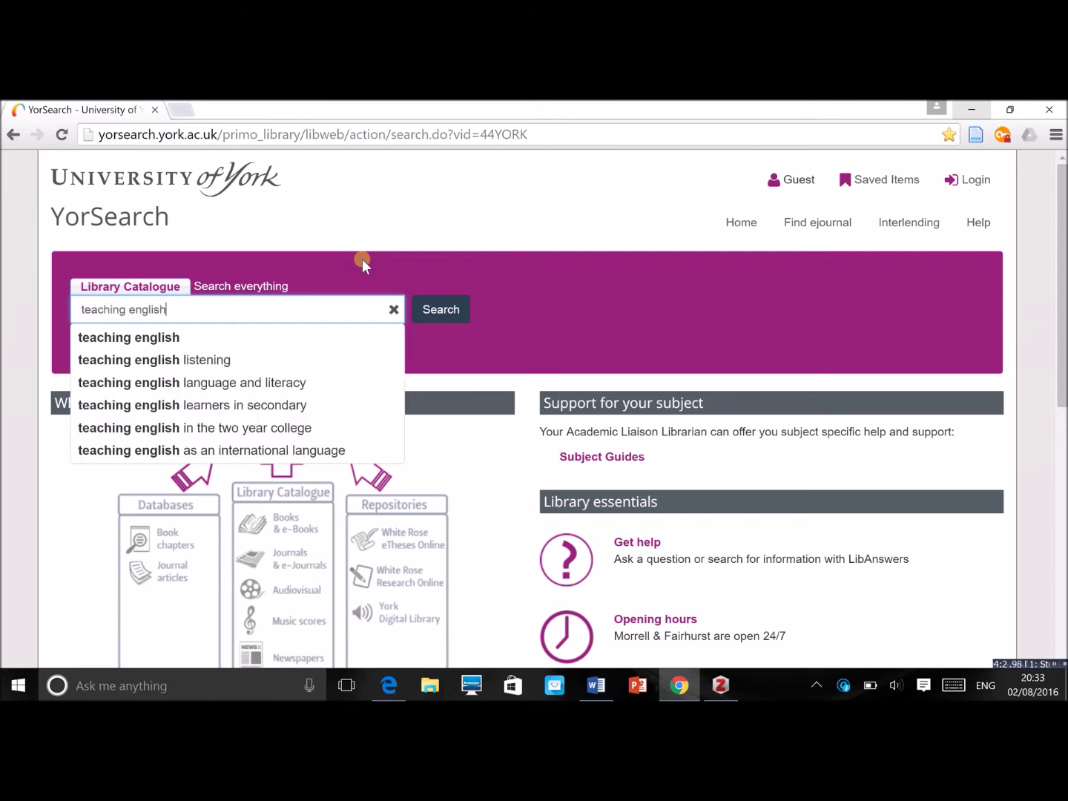
pyautogui.click(241, 359)
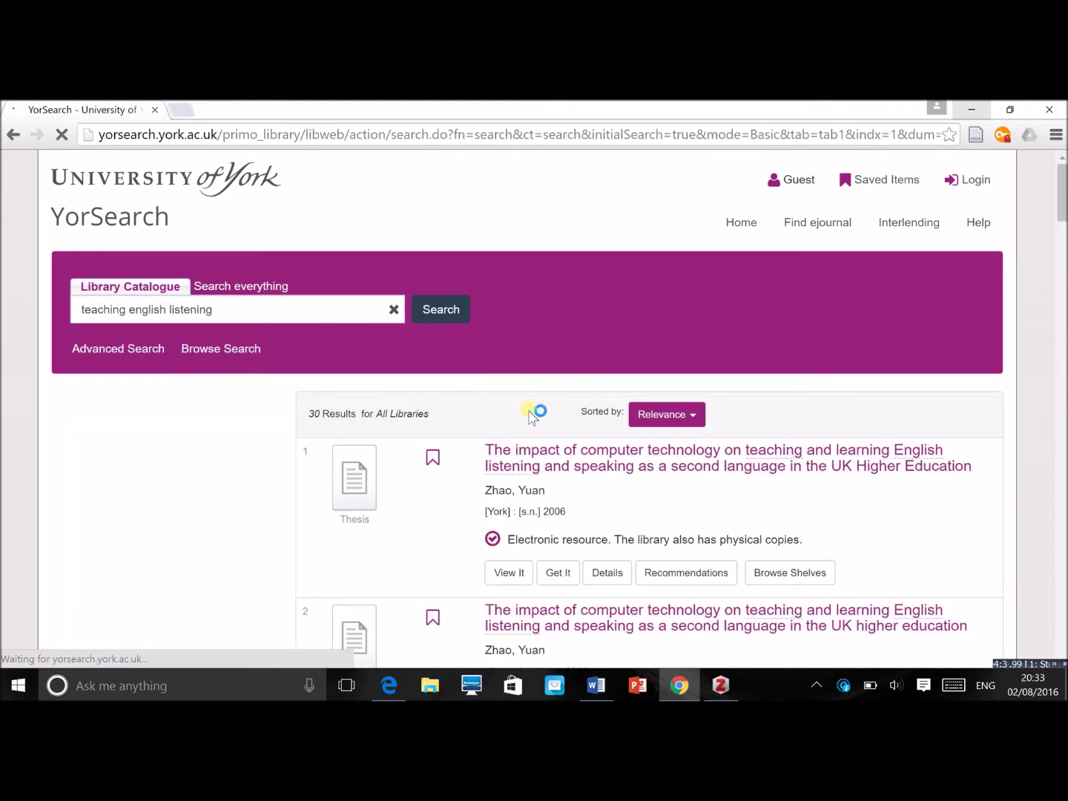
pyautogui.click(761, 455)
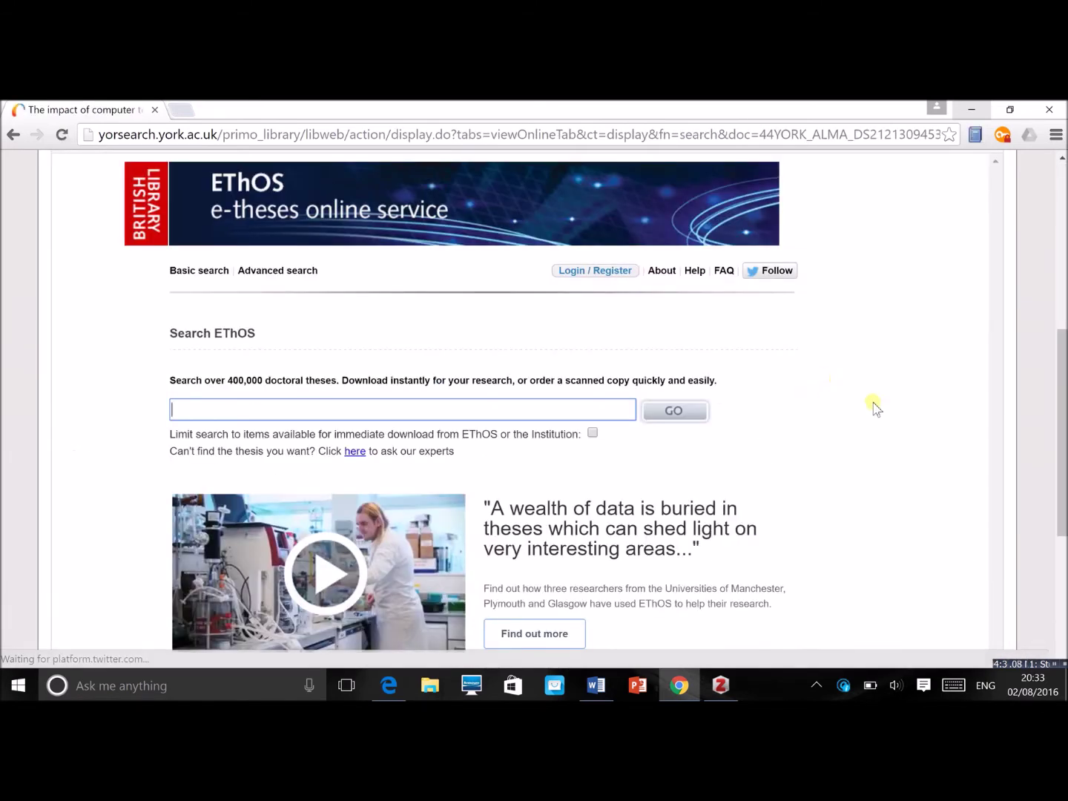
pyautogui.scroll(5, 955, 449)
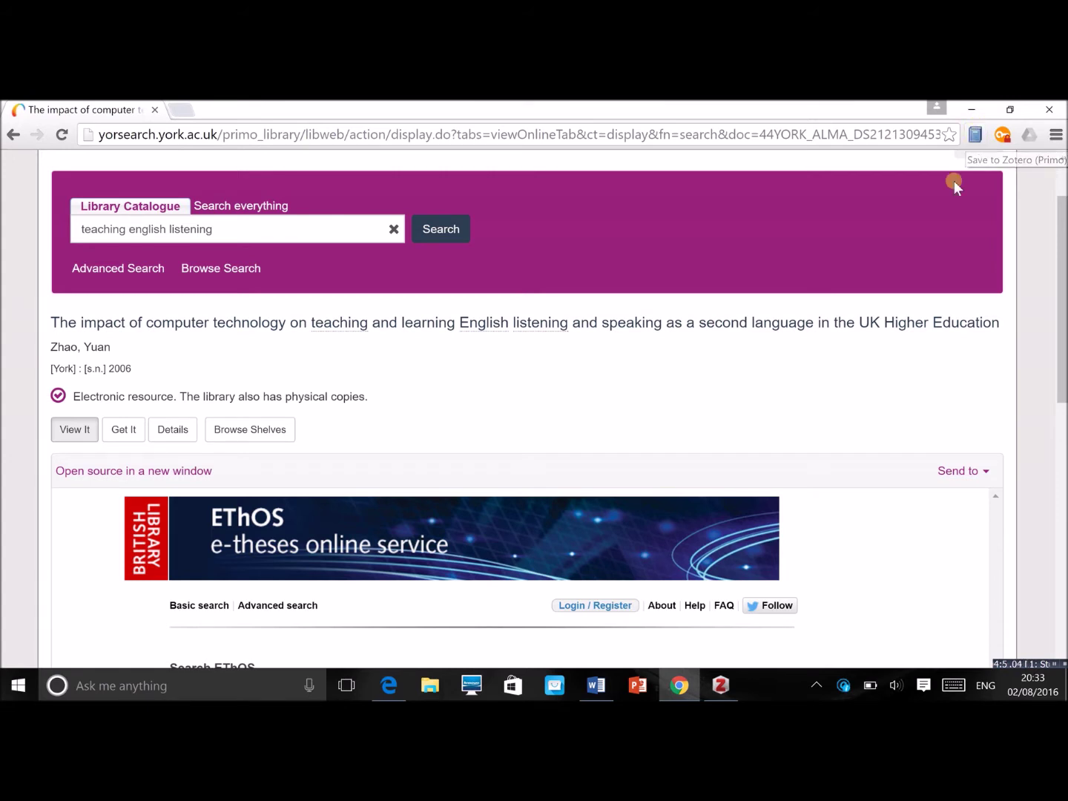
pyautogui.click(720, 685)
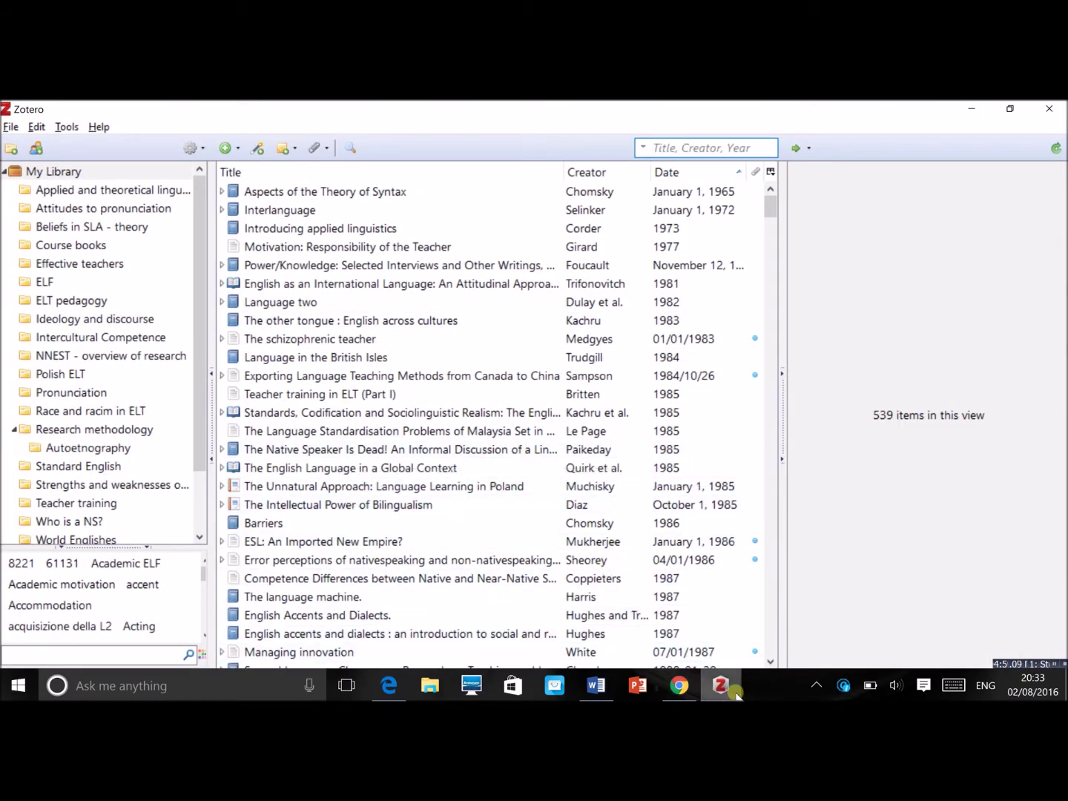
pyautogui.moveTo(737, 693)
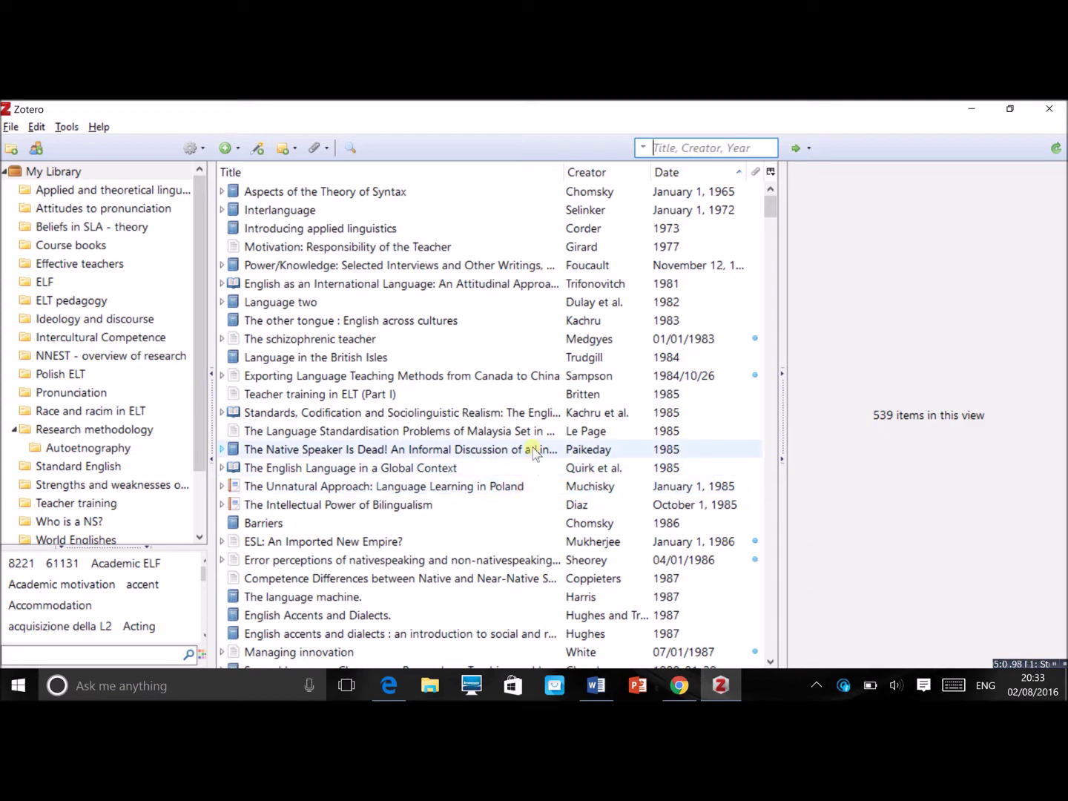
pyautogui.click(680, 686)
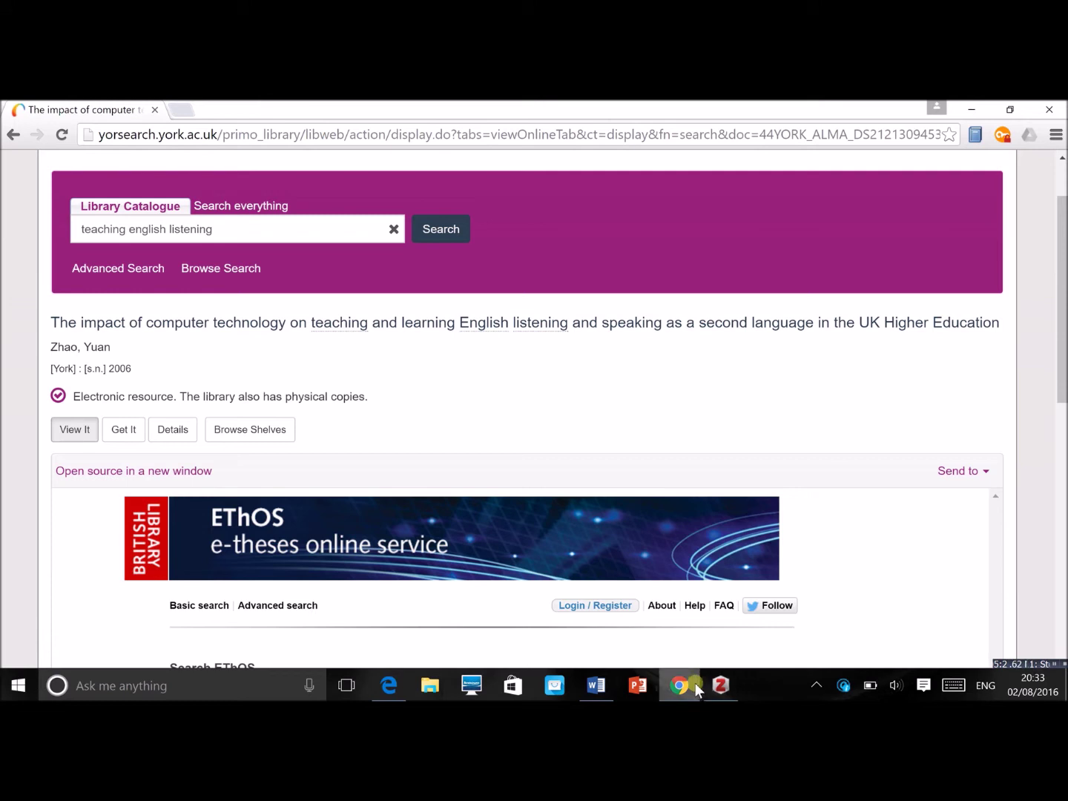
pyautogui.moveTo(690, 688)
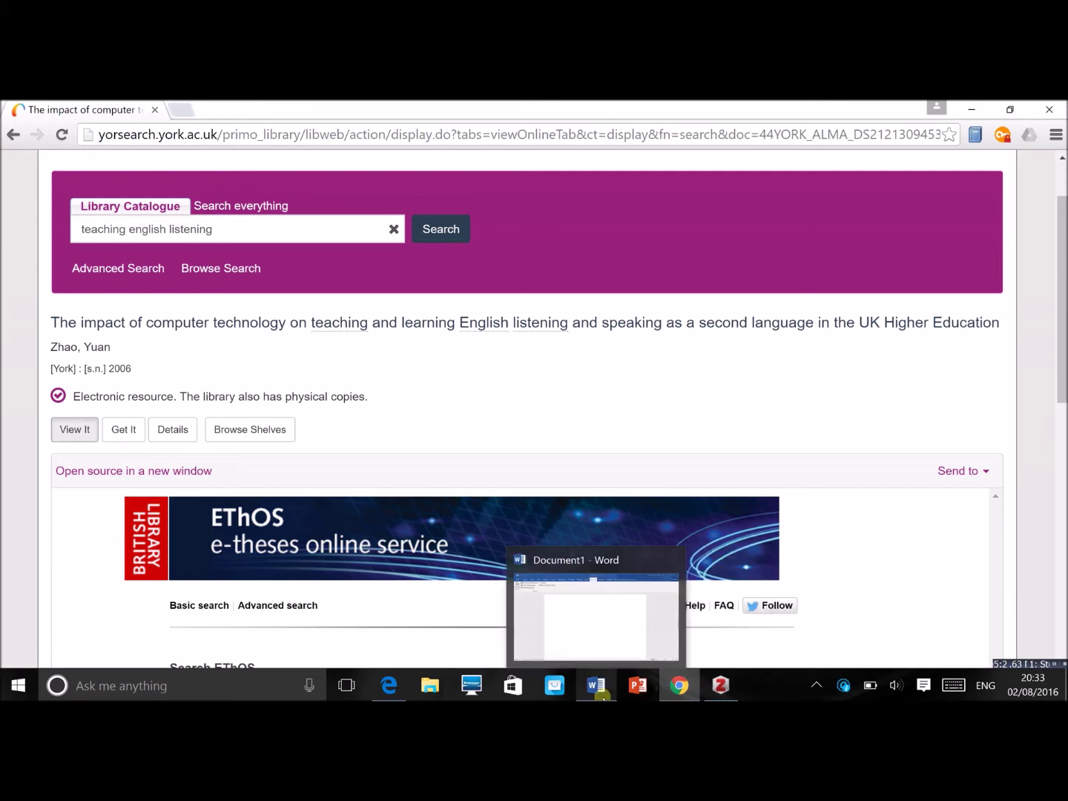
pyautogui.click(681, 689)
# Switch to Zotero and view the details of "Interlanguage", "Introducing applied linguistics" and "Motivation: Responsibility of the Teacher".
pyautogui.click(719, 689)
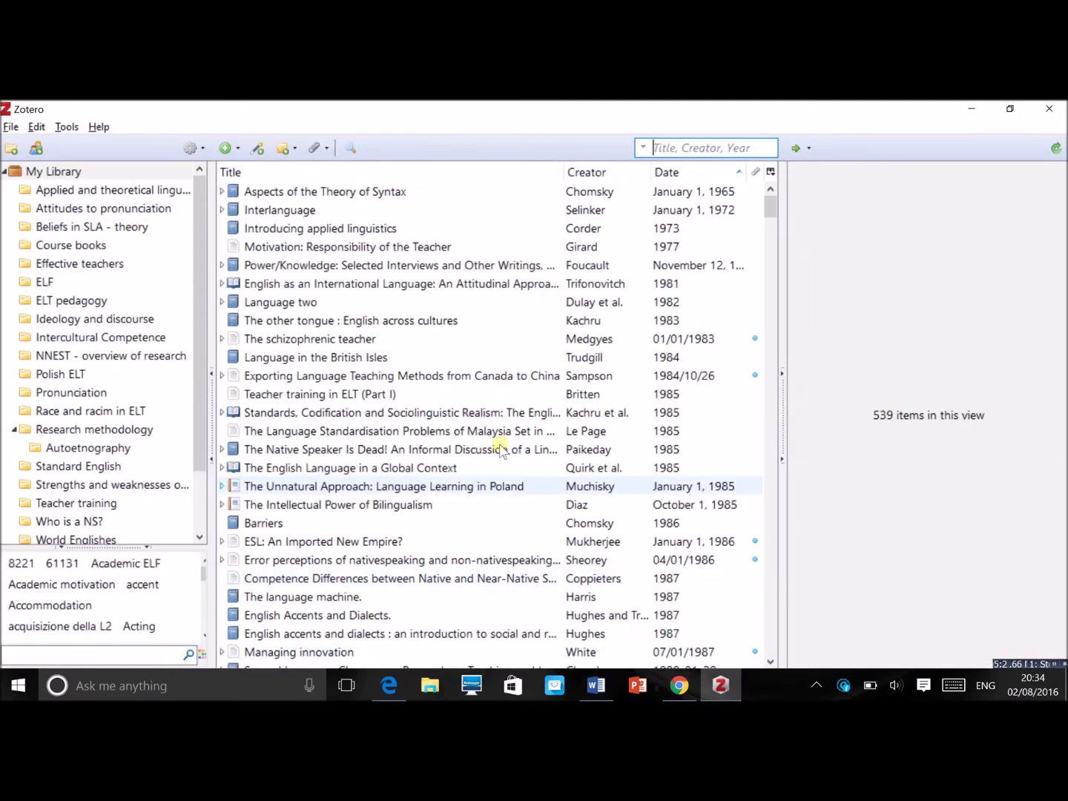
pyautogui.click(334, 210)
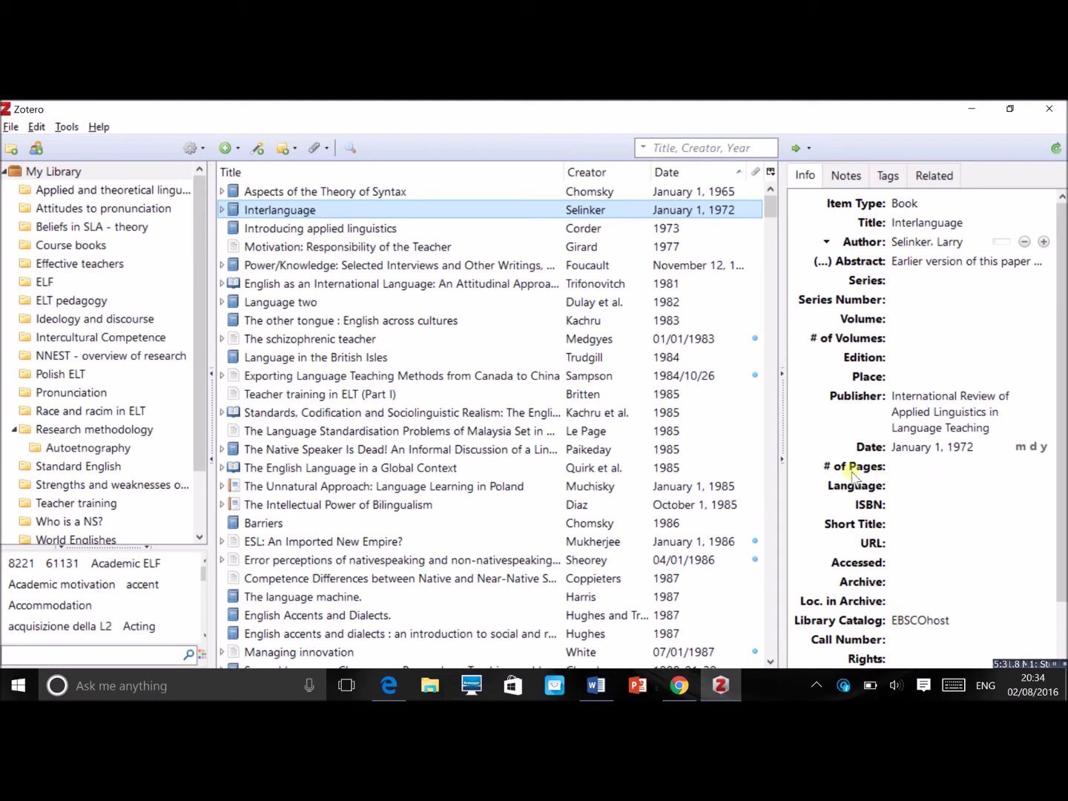
pyautogui.click(335, 231)
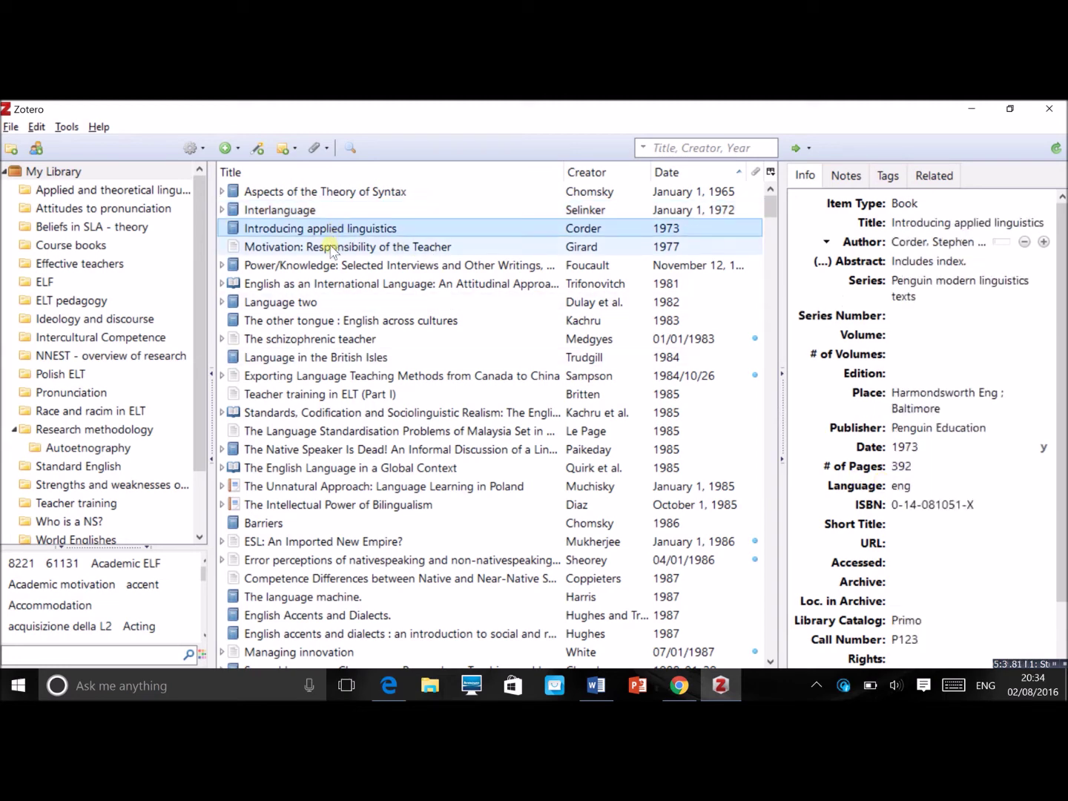
pyautogui.click(332, 247)
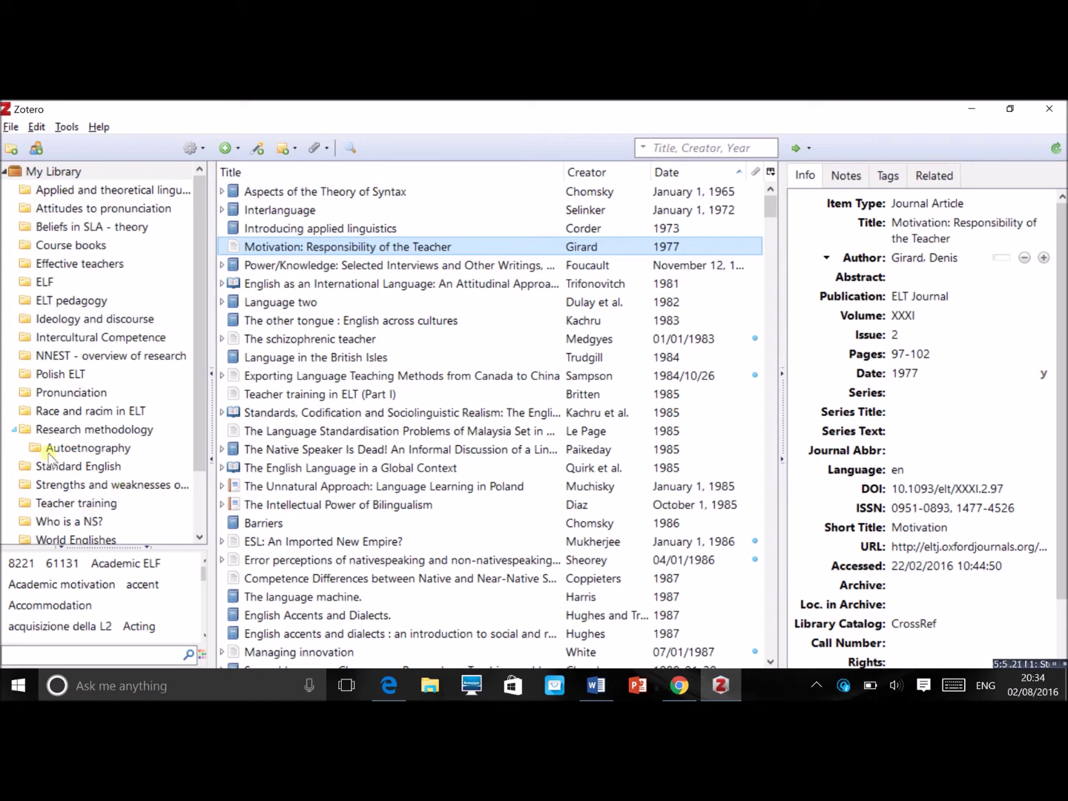
# Start creating a new collection in My Library and cancel it without naming it.
pyautogui.click(10, 150)
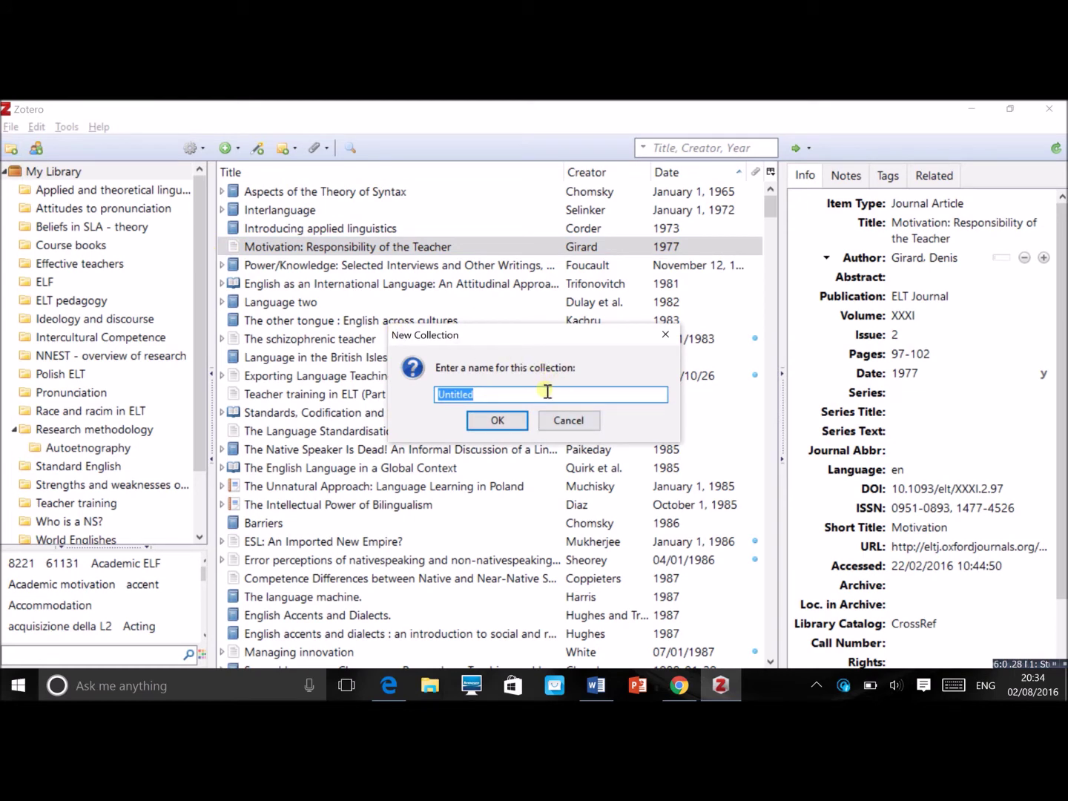
pyautogui.click(583, 425)
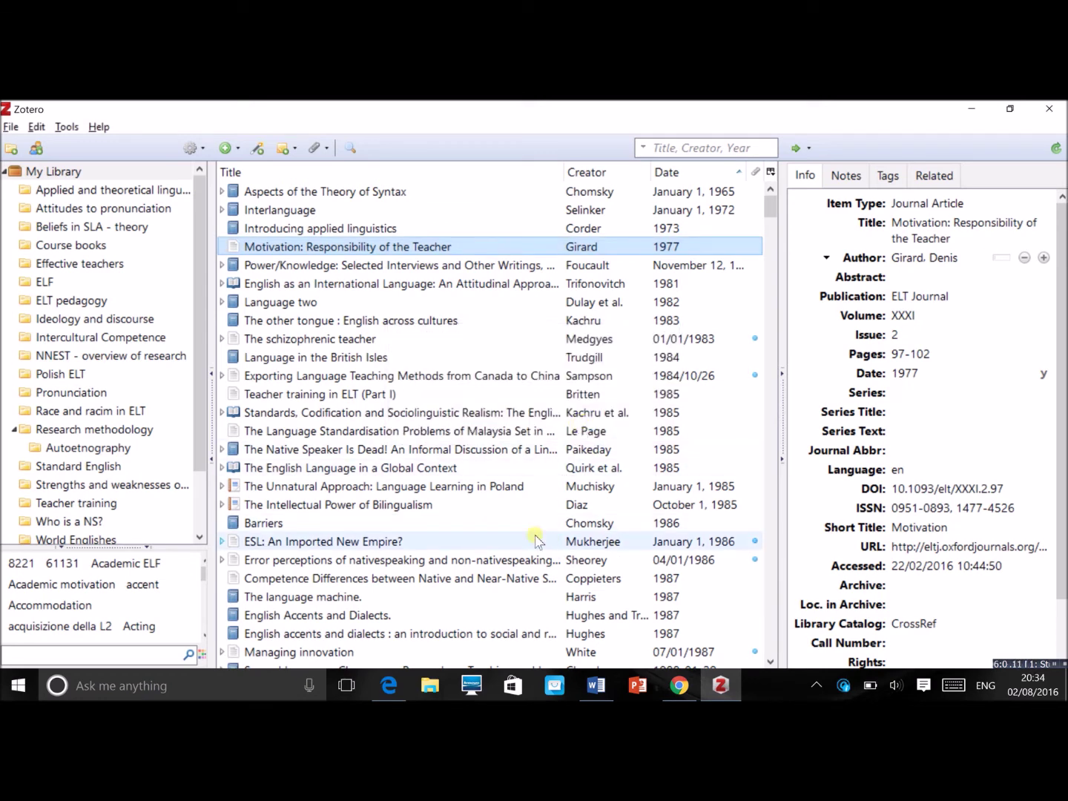
pyautogui.click(433, 509)
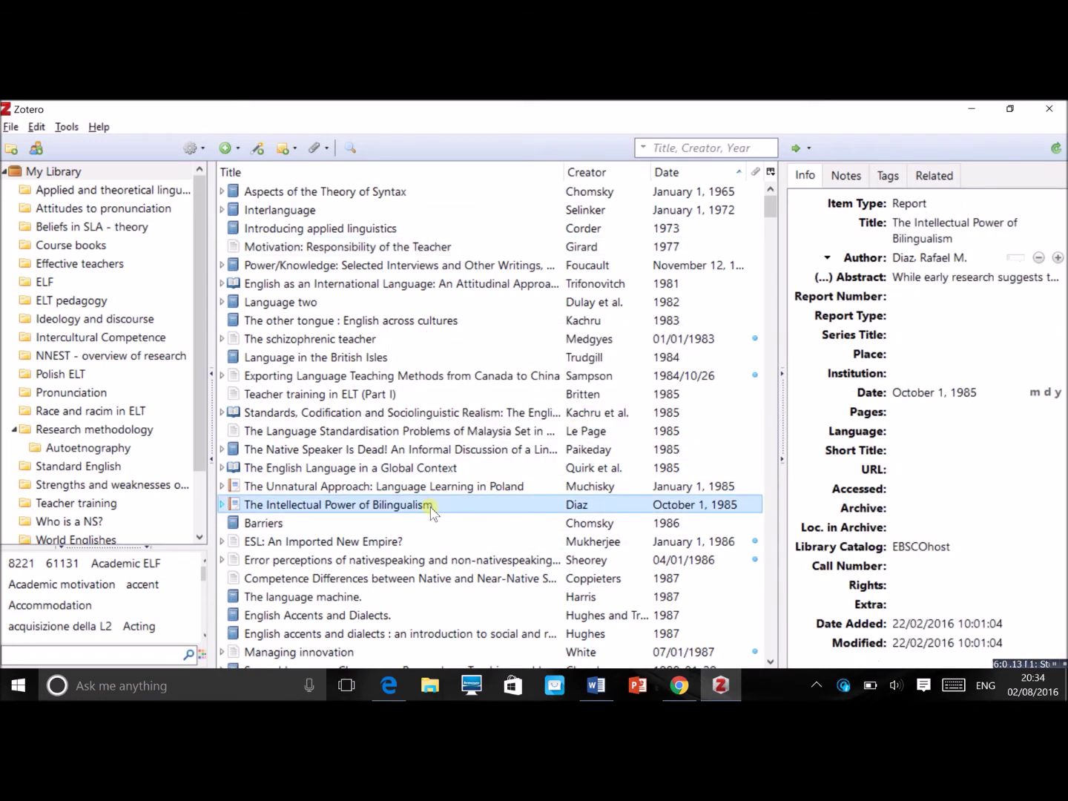
pyautogui.press('Delete')
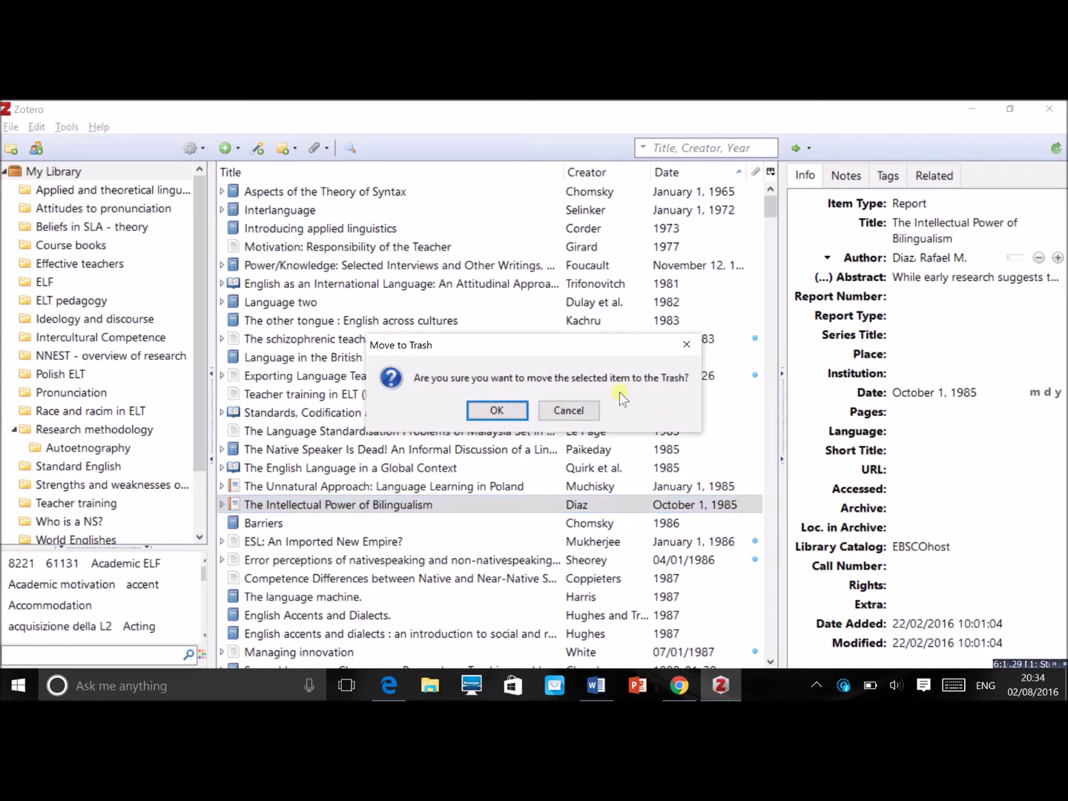
pyautogui.click(570, 411)
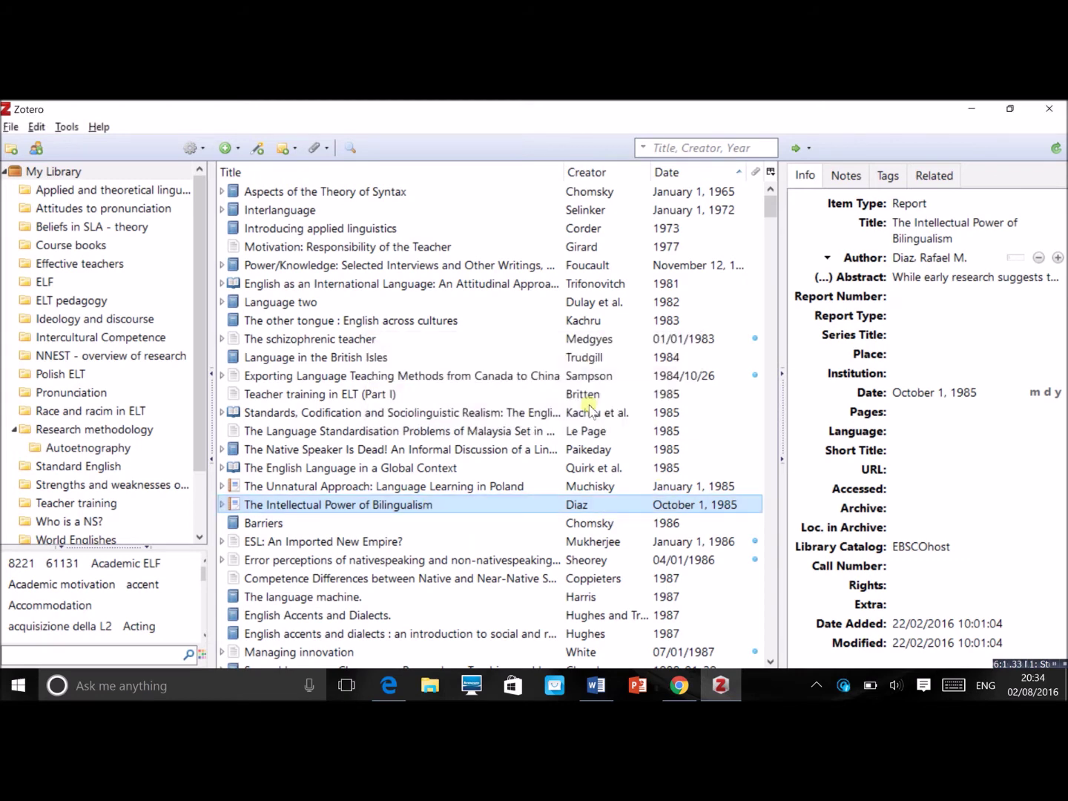
# Search My Library by title, creator and year for "kachru".
pyautogui.click(699, 149)
pyautogui.write('k')
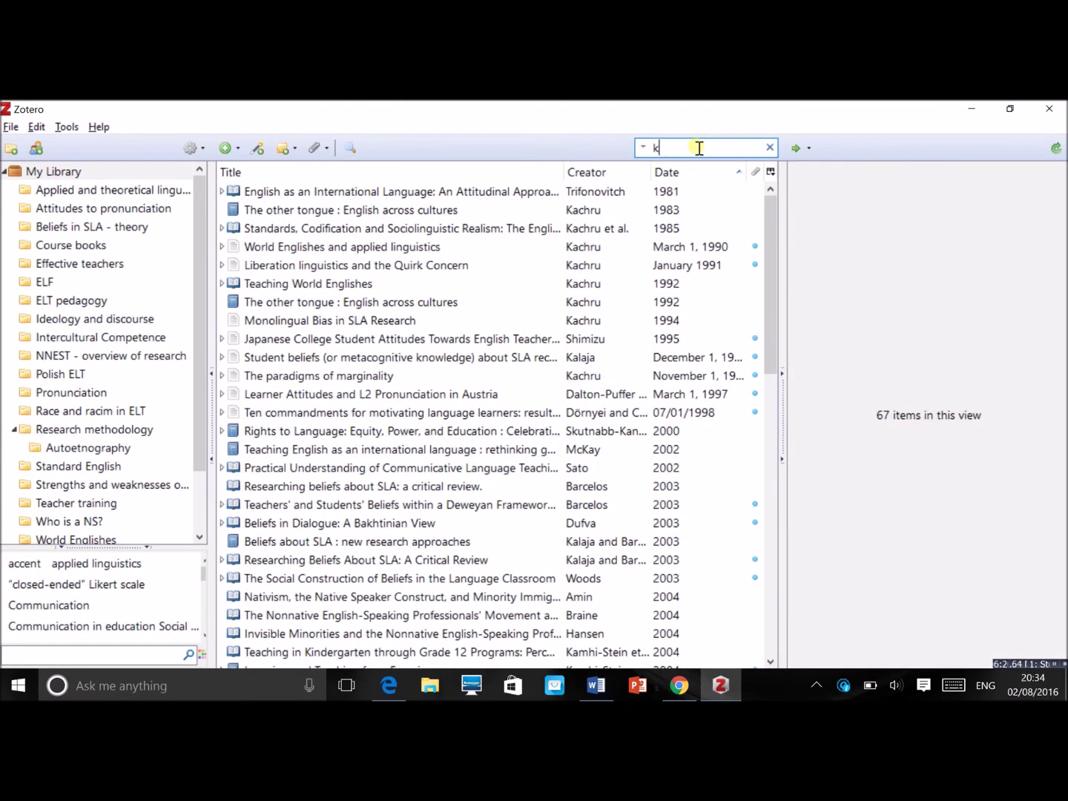
pyautogui.press('BackSpace')
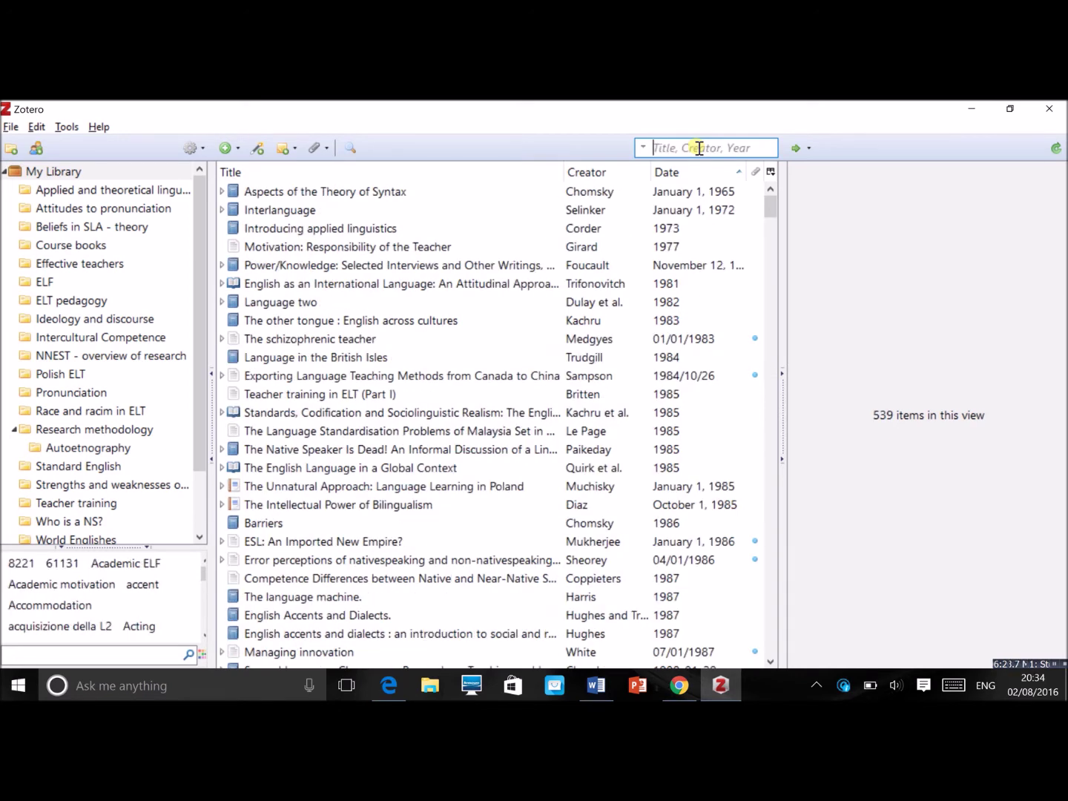
pyautogui.write('kachru')
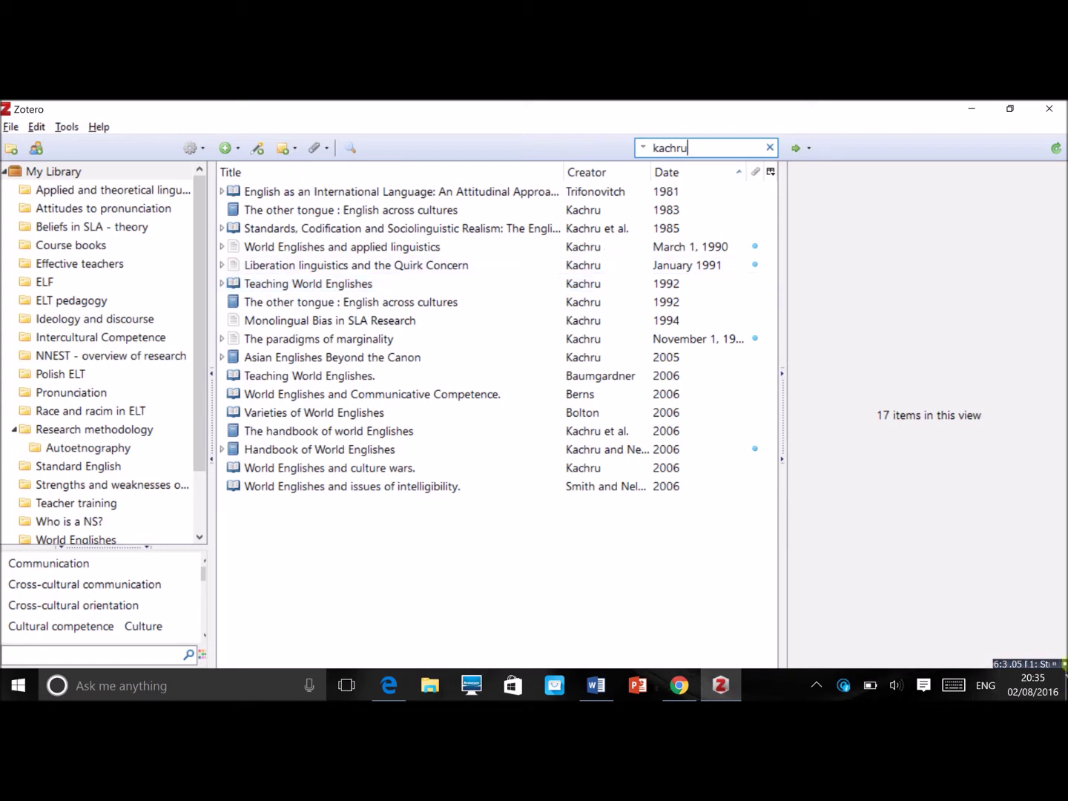
pyautogui.click(1058, 668)
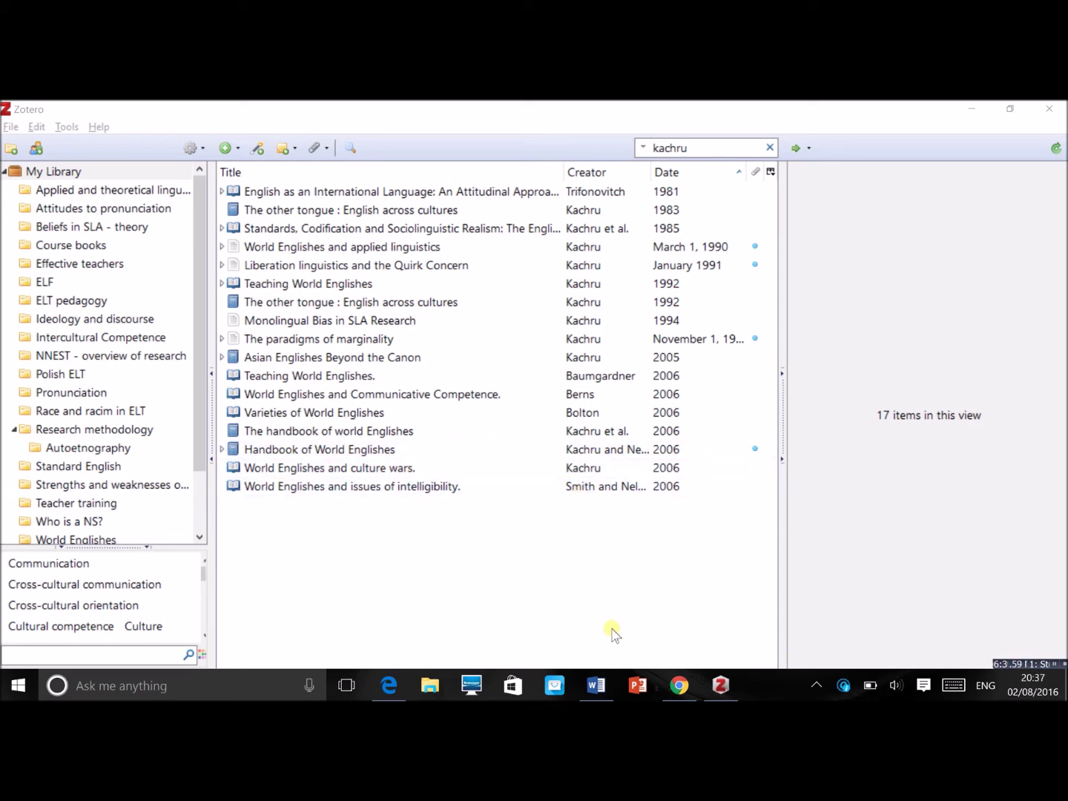
# Switch to the blank Word document and write "According to Selinker", leaving the cursor after the name.
pyautogui.click(596, 687)
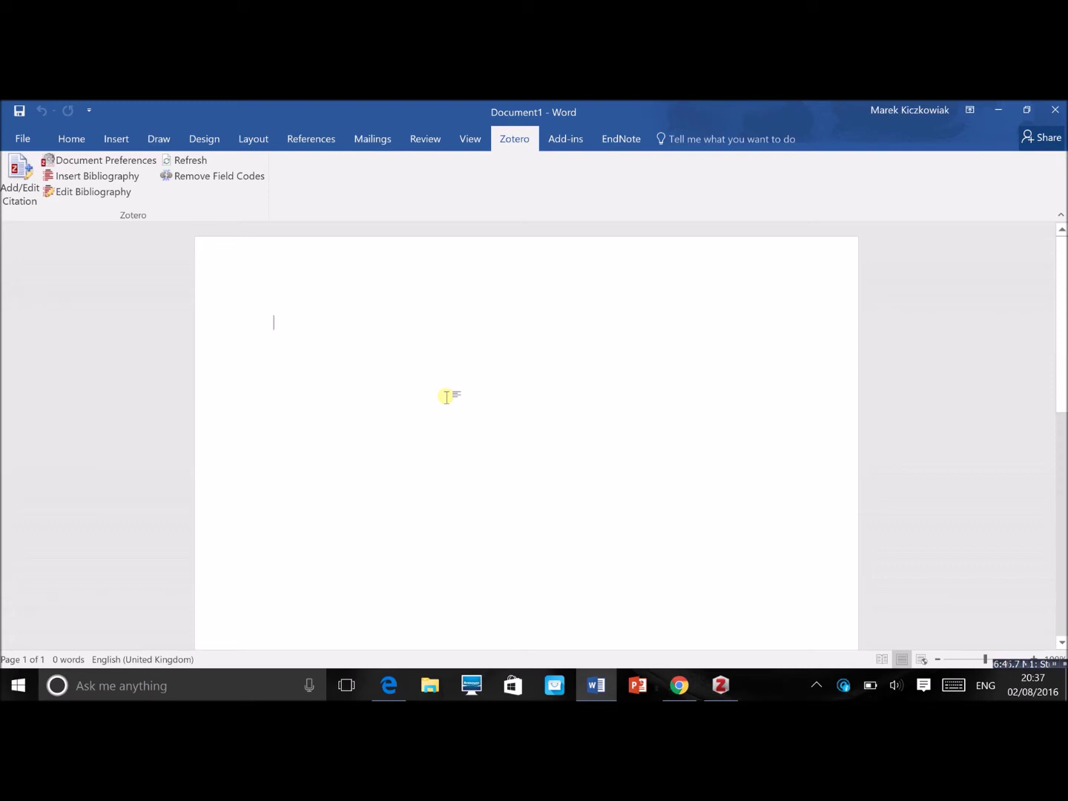
pyautogui.write('According to Selinker')
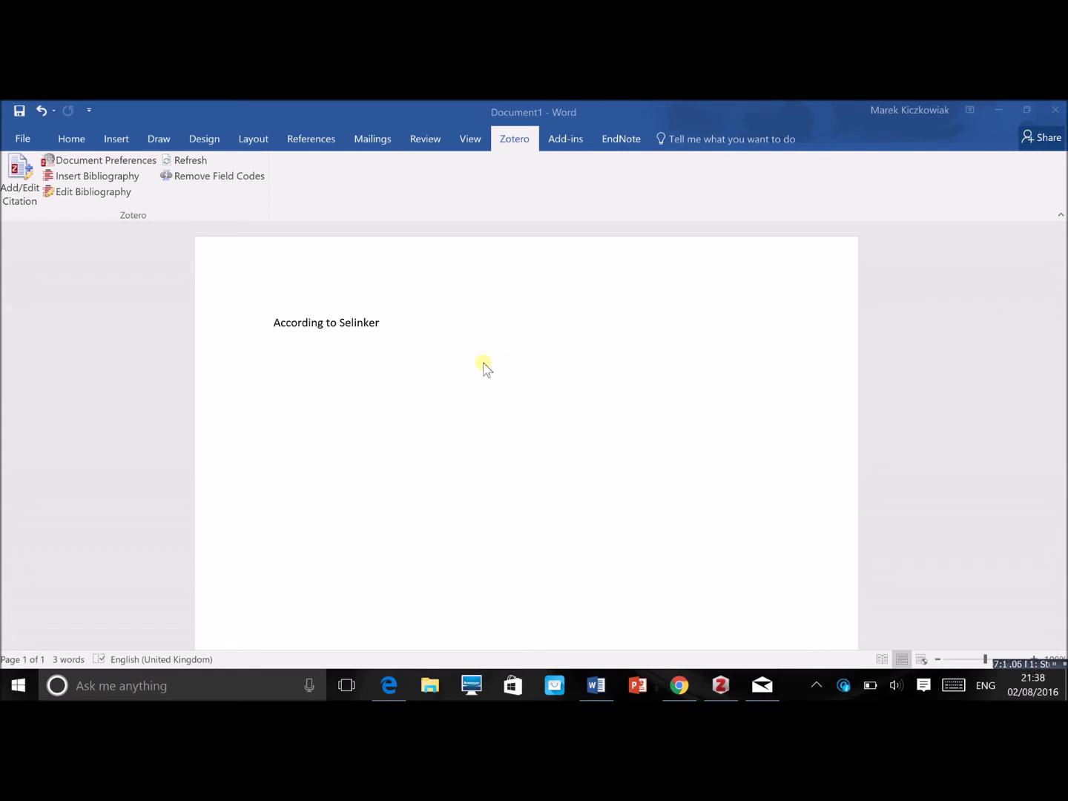
pyautogui.click(384, 324)
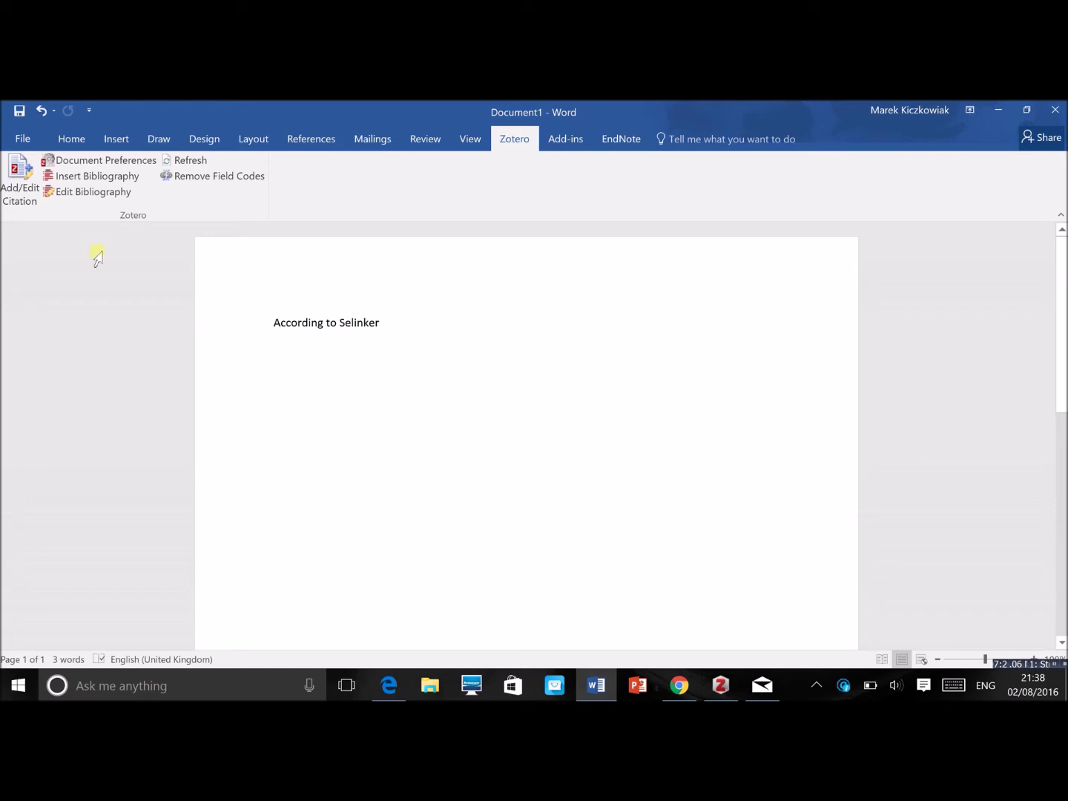
# Start a Zotero citation after "Selinker" and set the citation style to American Psychological Association 6th edition.
pyautogui.click(13, 175)
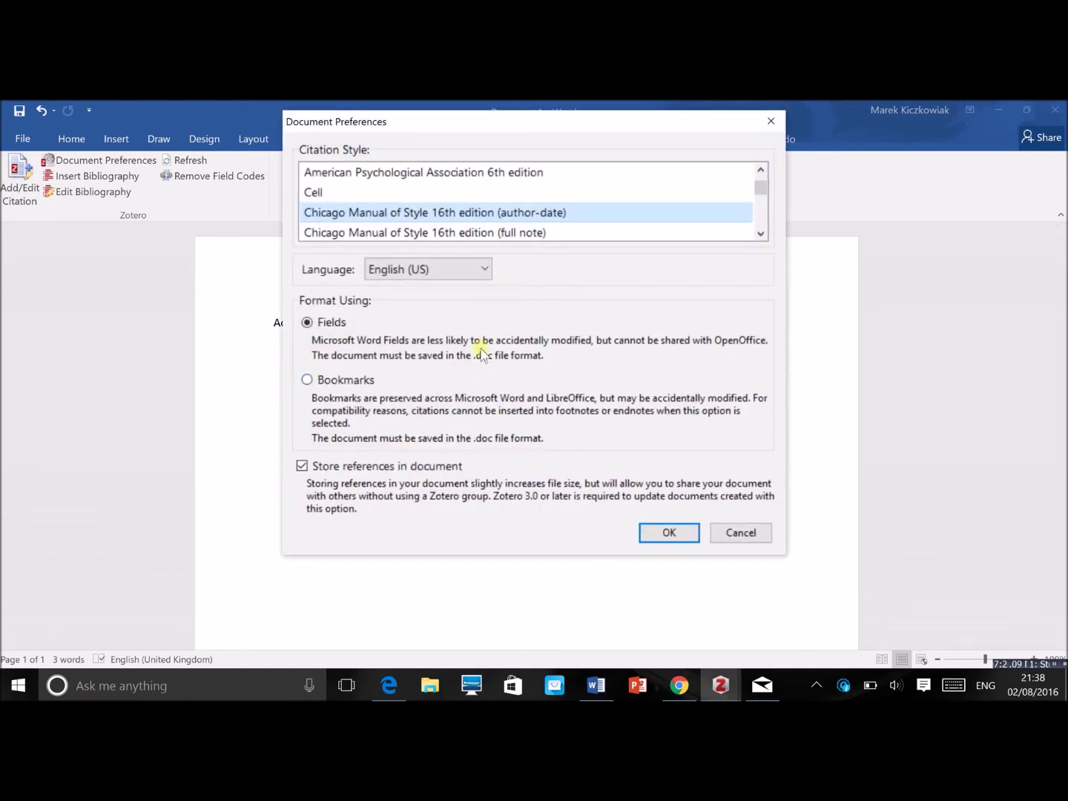
pyautogui.click(532, 174)
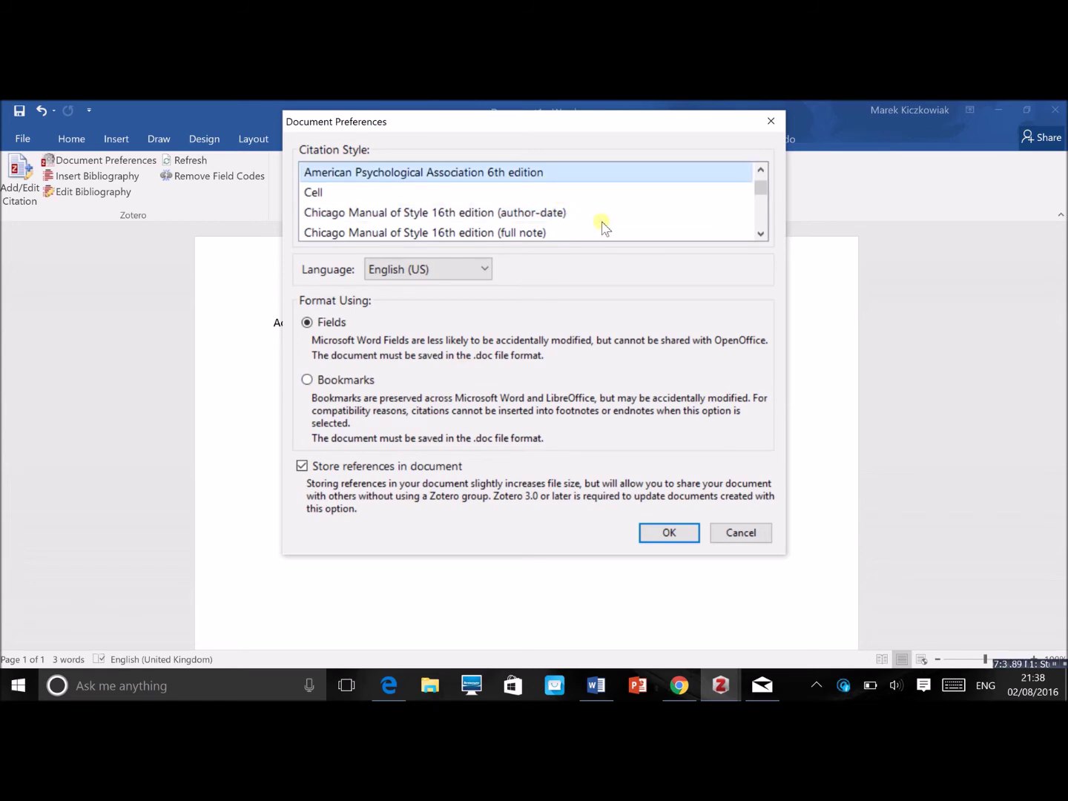
pyautogui.click(667, 531)
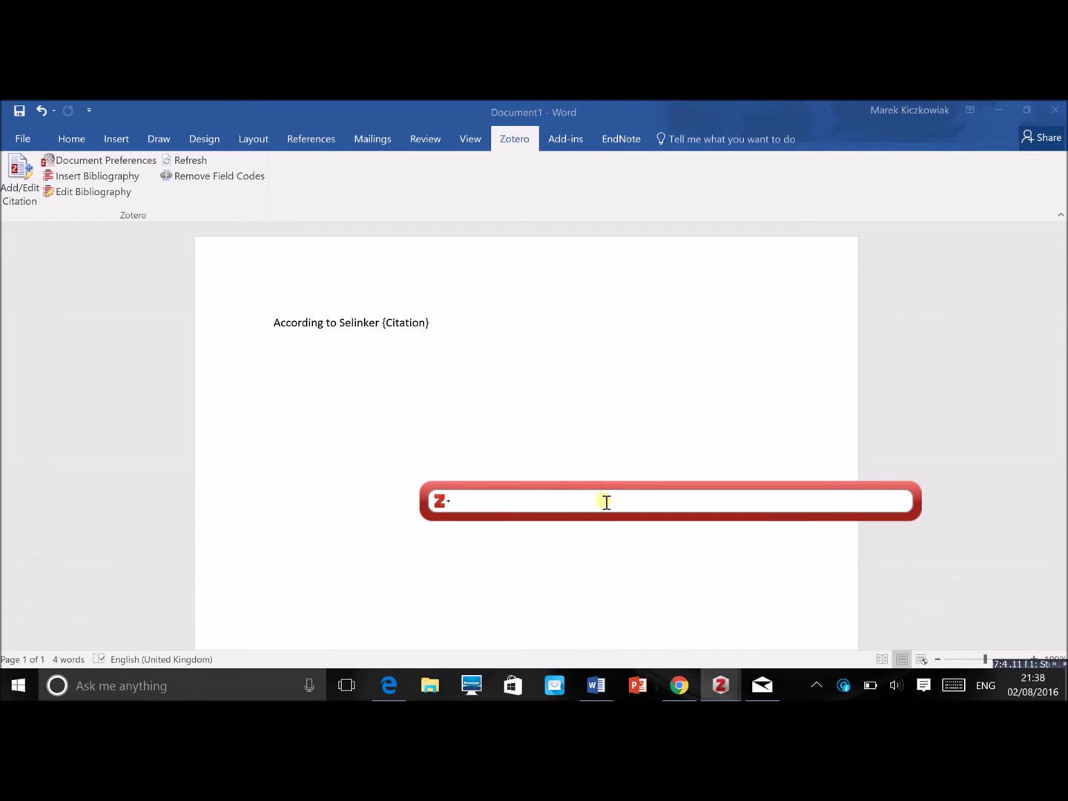
# Search for "Selinker" and insert the 1992 "Rediscovering interlanguage" citation with its author suppressed.
pyautogui.write('Selinker')
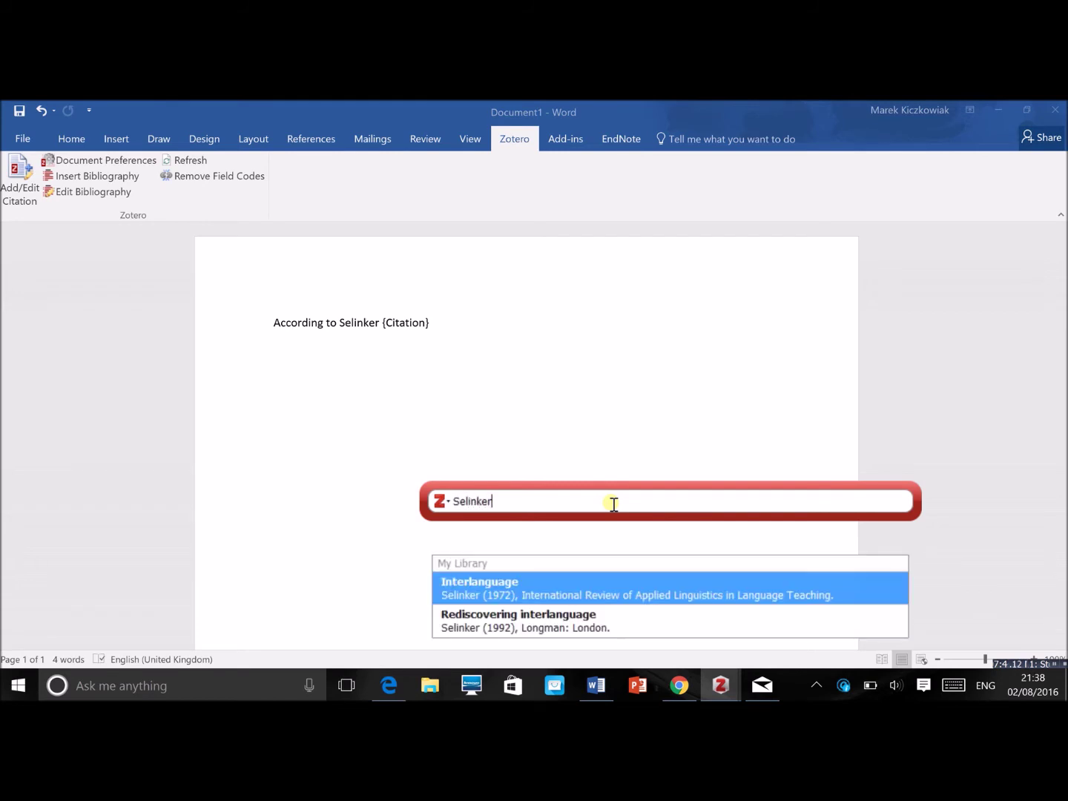
pyautogui.click(547, 629)
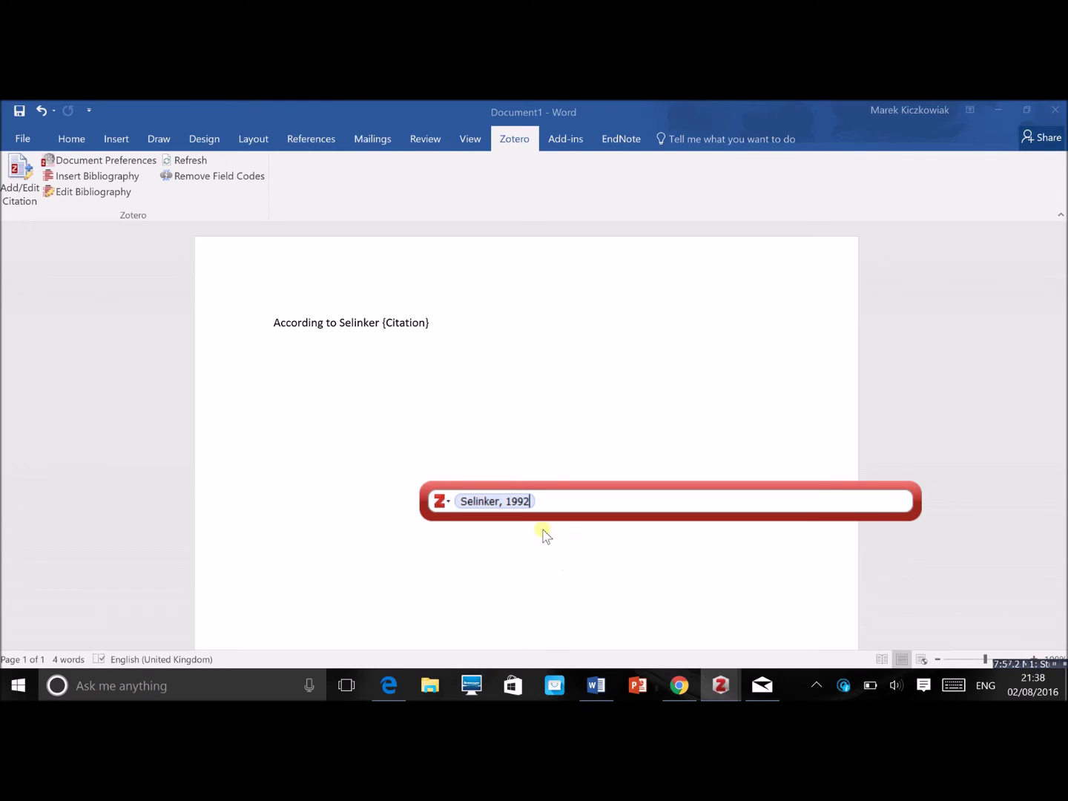
pyautogui.click(494, 502)
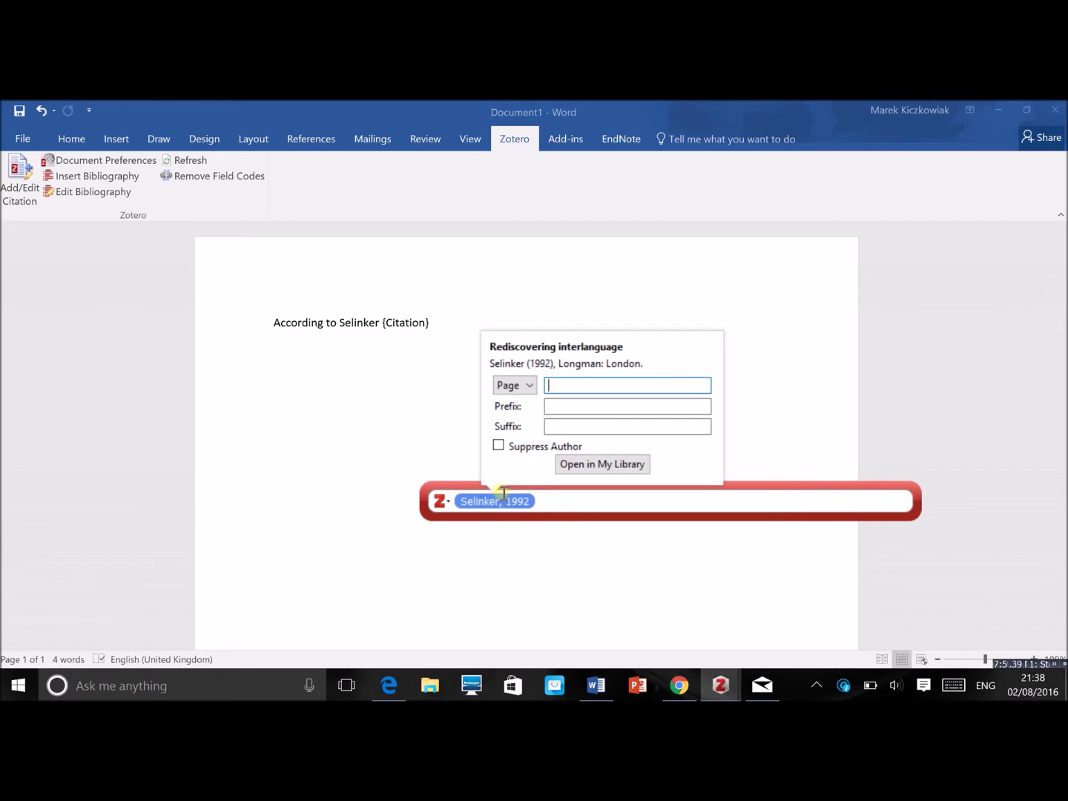
pyautogui.click(498, 446)
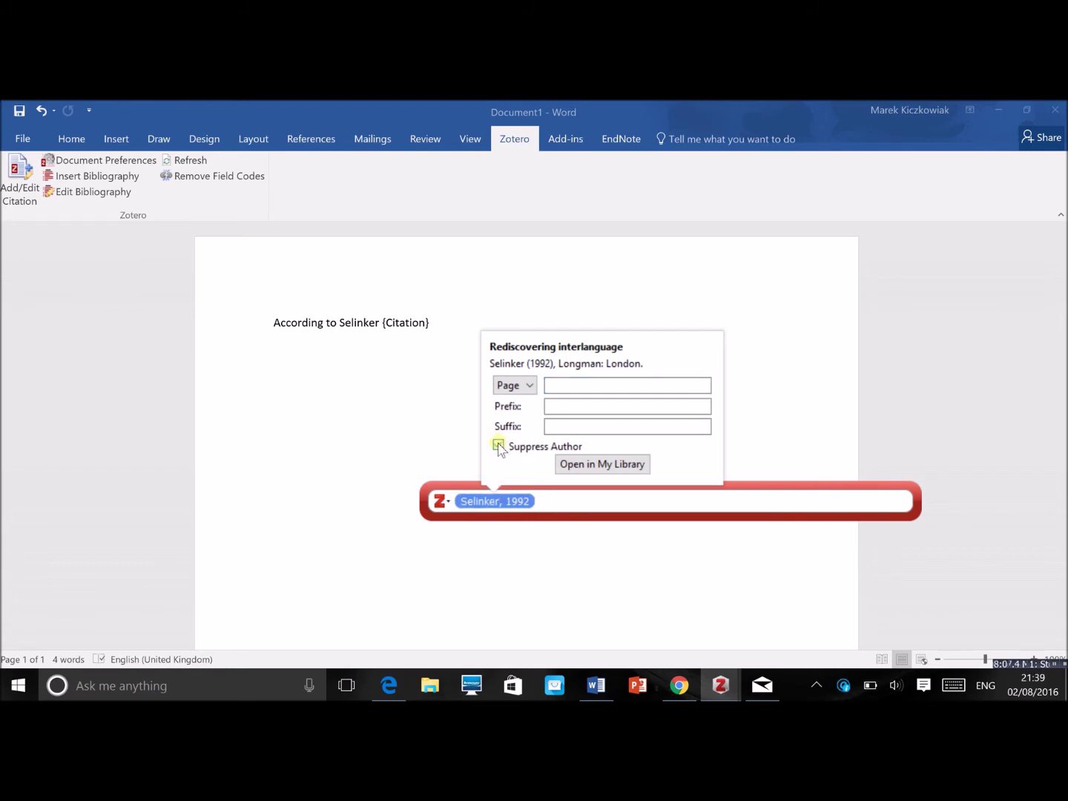
pyautogui.click(565, 385)
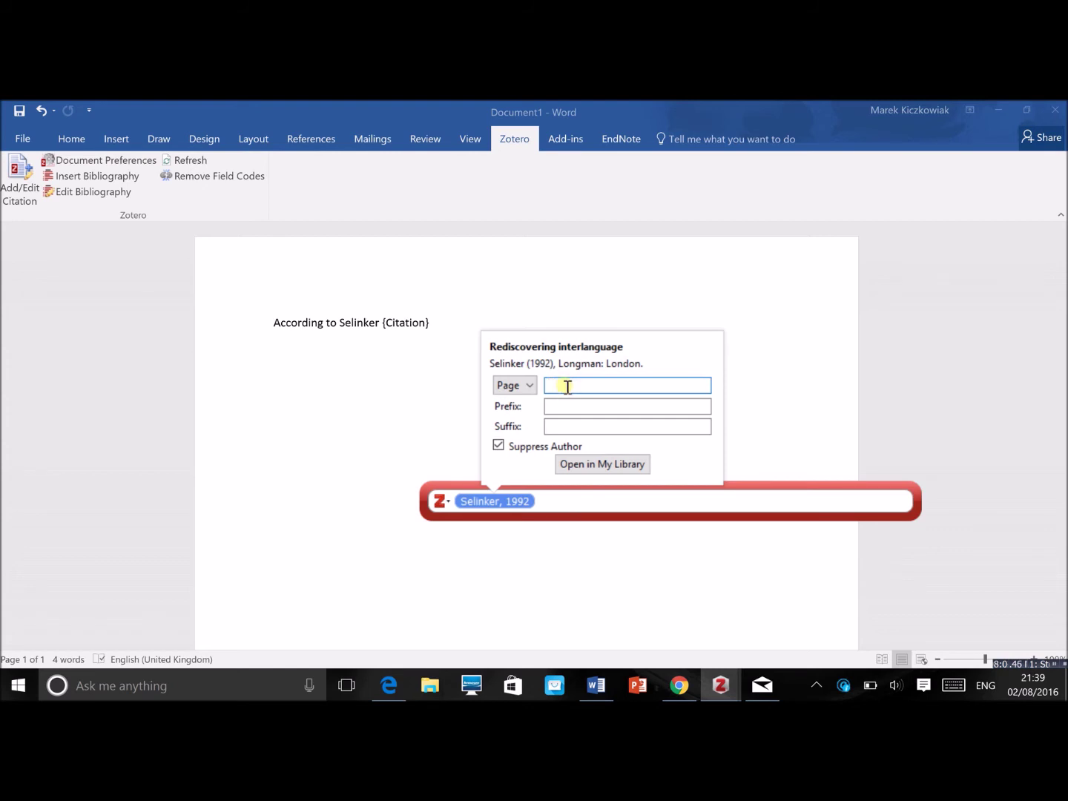
pyautogui.click(639, 506)
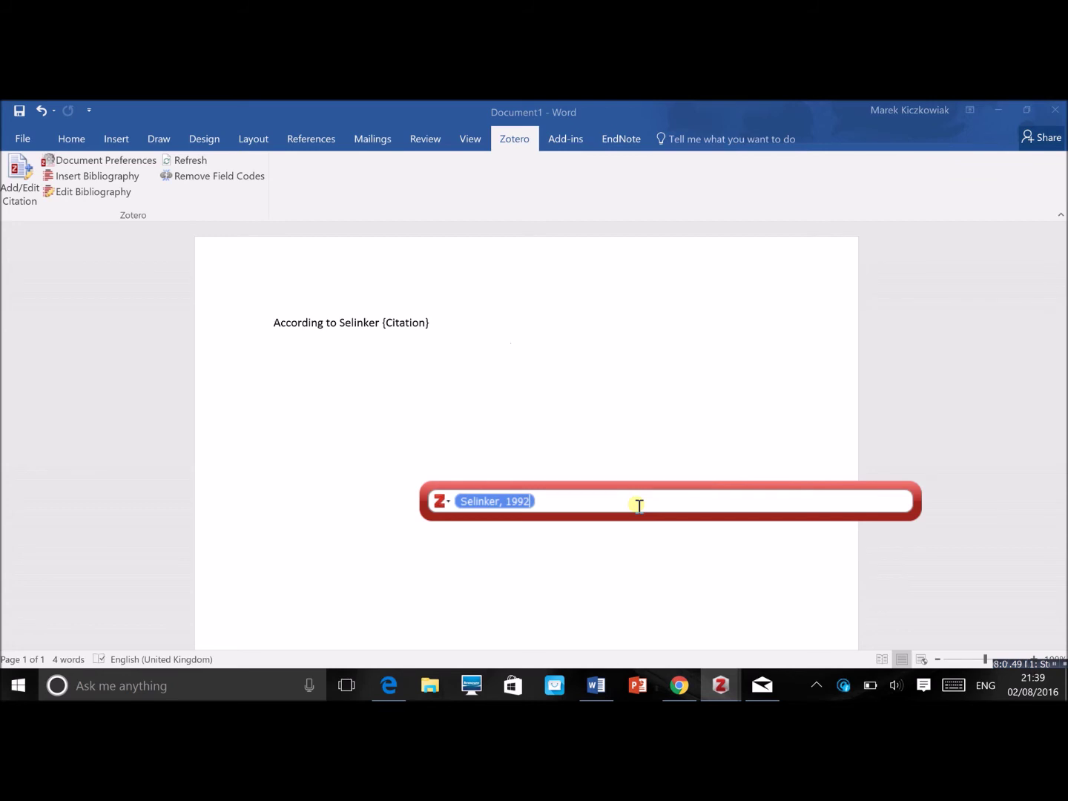
pyautogui.press('Return')
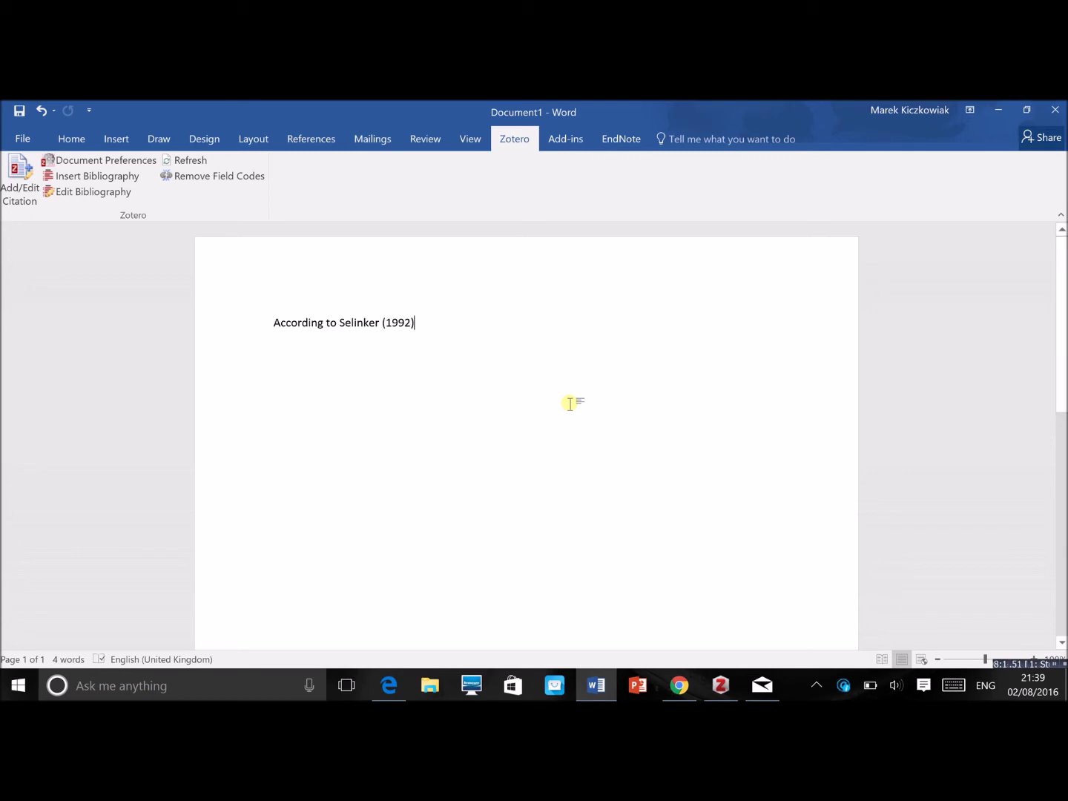
# Add a new paragraph reading "Working in pairs is beneficial for communication".
pyautogui.press('Return')
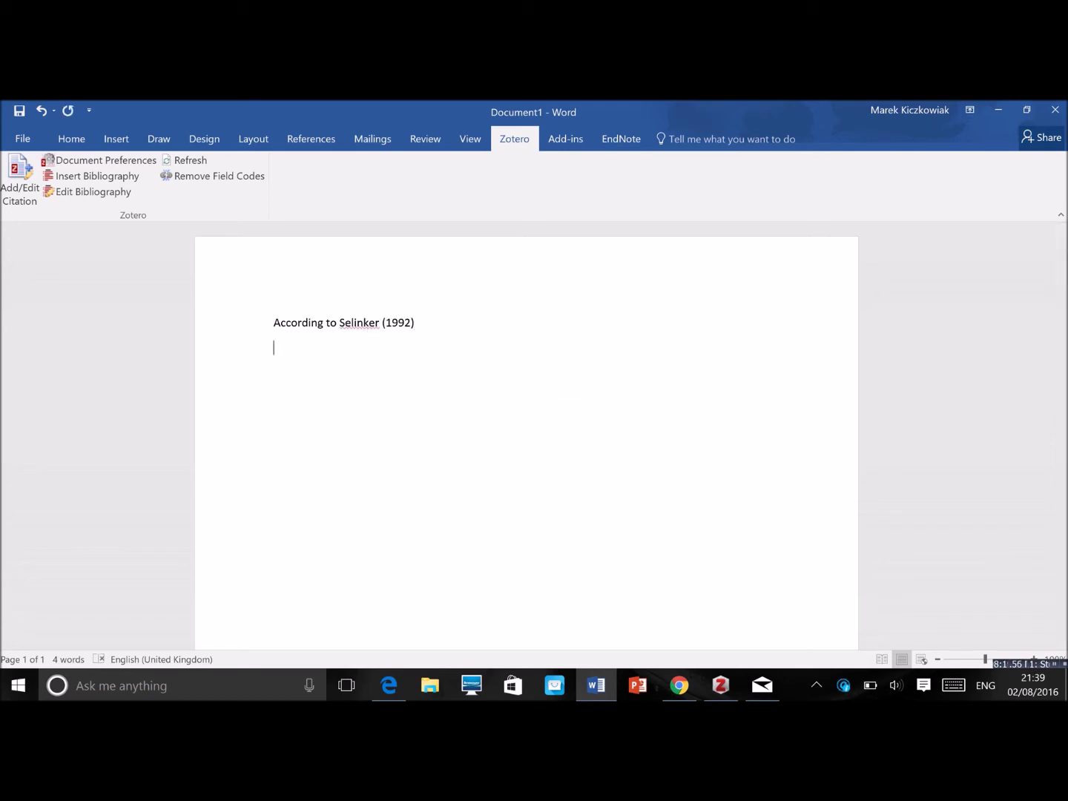
pyautogui.write('Working in pairs is bene')
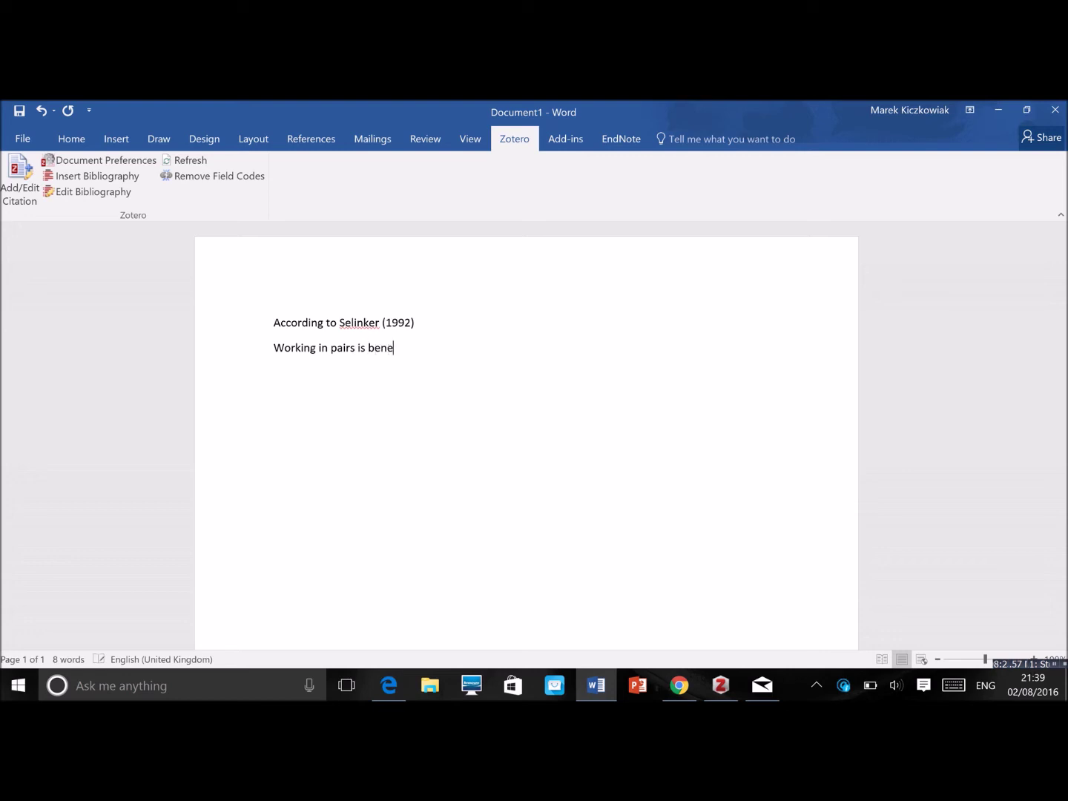
pyautogui.write('ficial for communication')
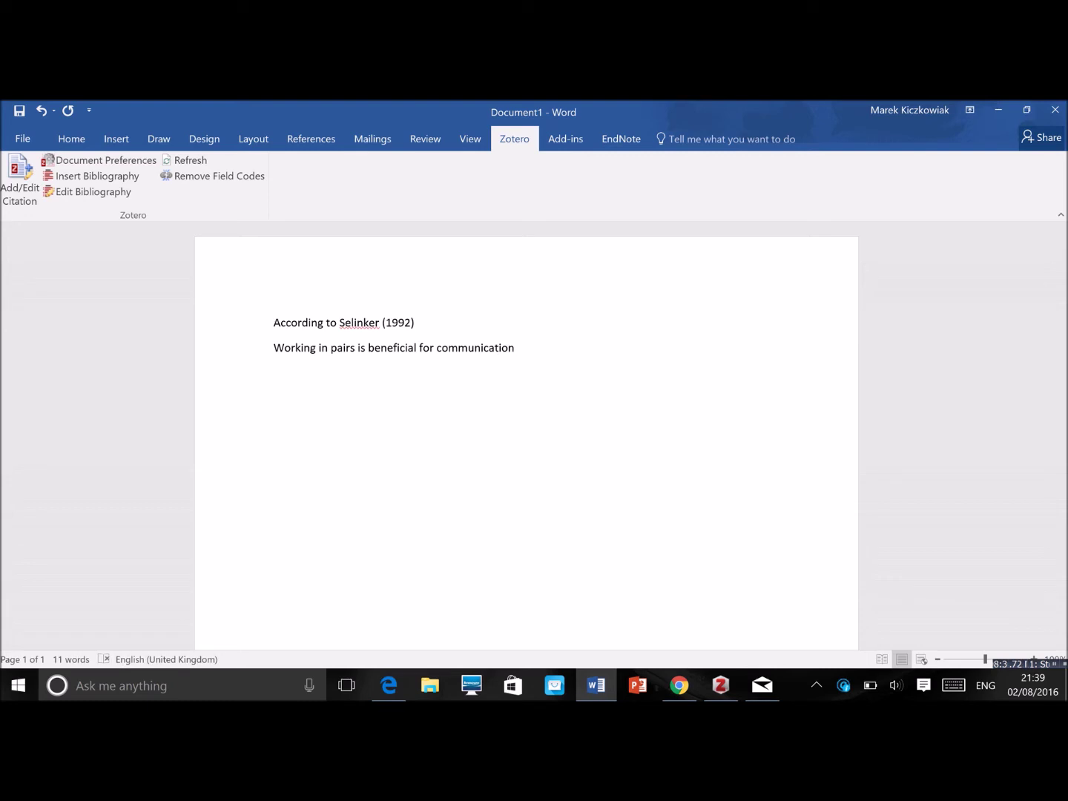
# Cite Selinker's 1972 "Interlanguage" with page 10 at the end of the sentence about working in pairs.
pyautogui.click(15, 176)
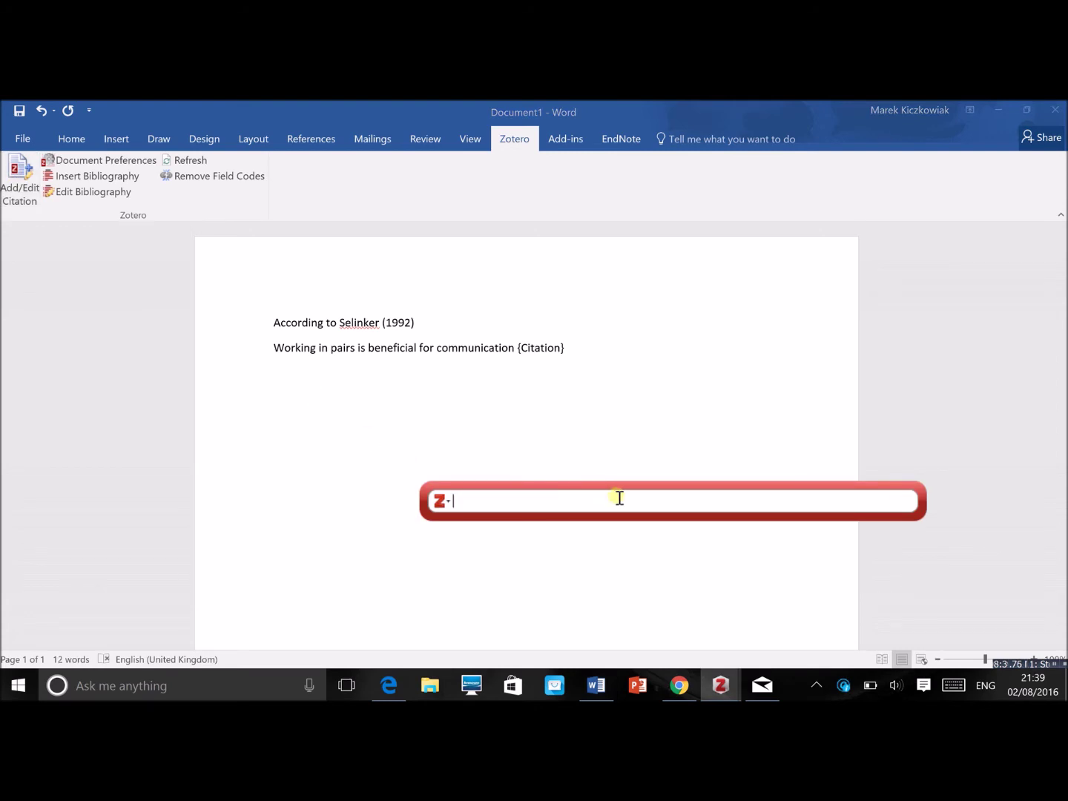
pyautogui.write('selinker')
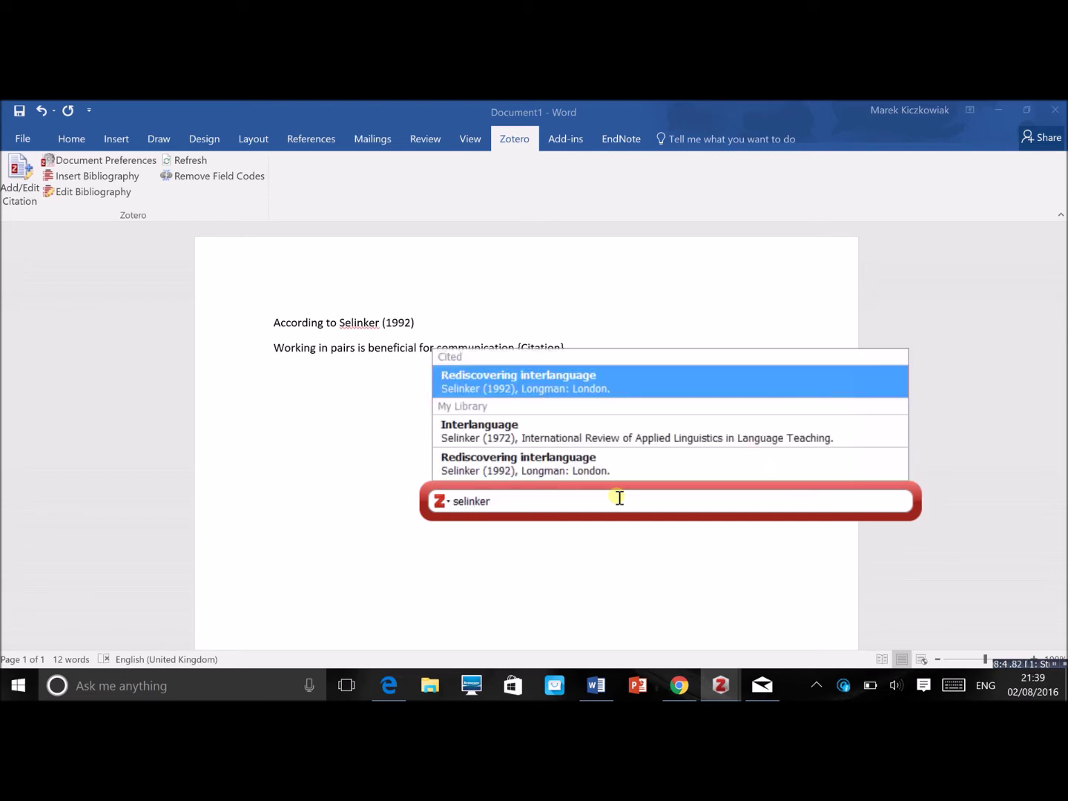
pyautogui.press('Down')
pyautogui.press('Return')
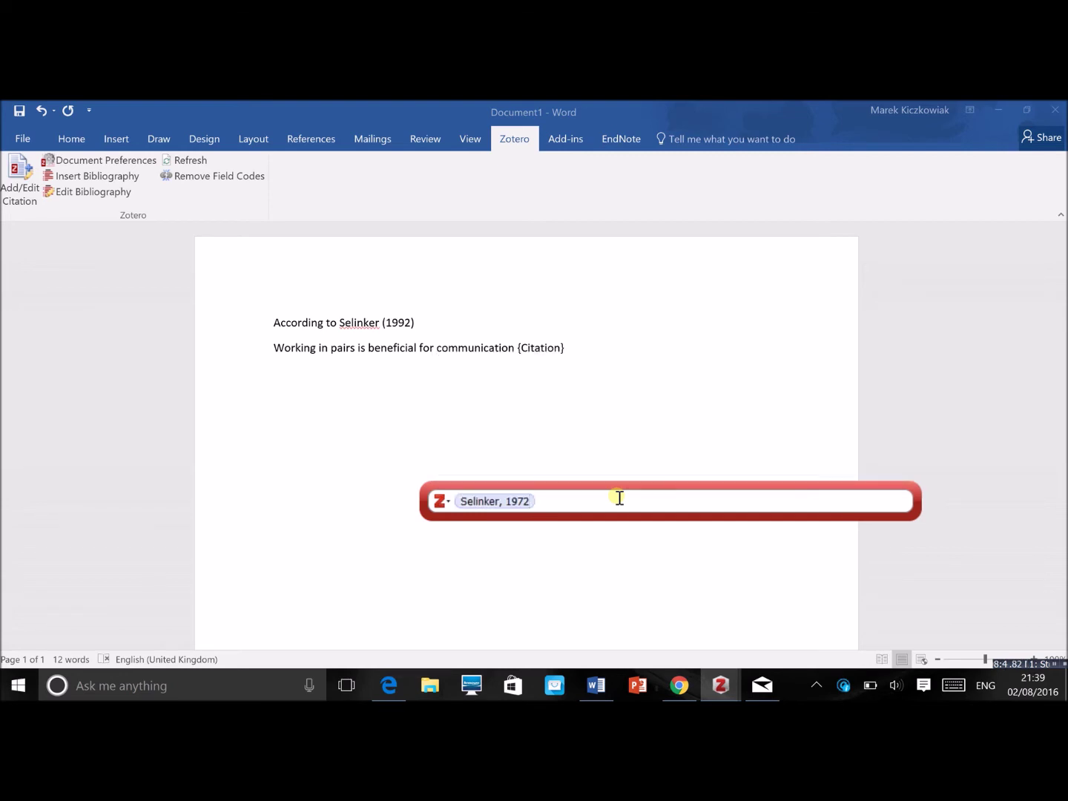
pyautogui.click(512, 503)
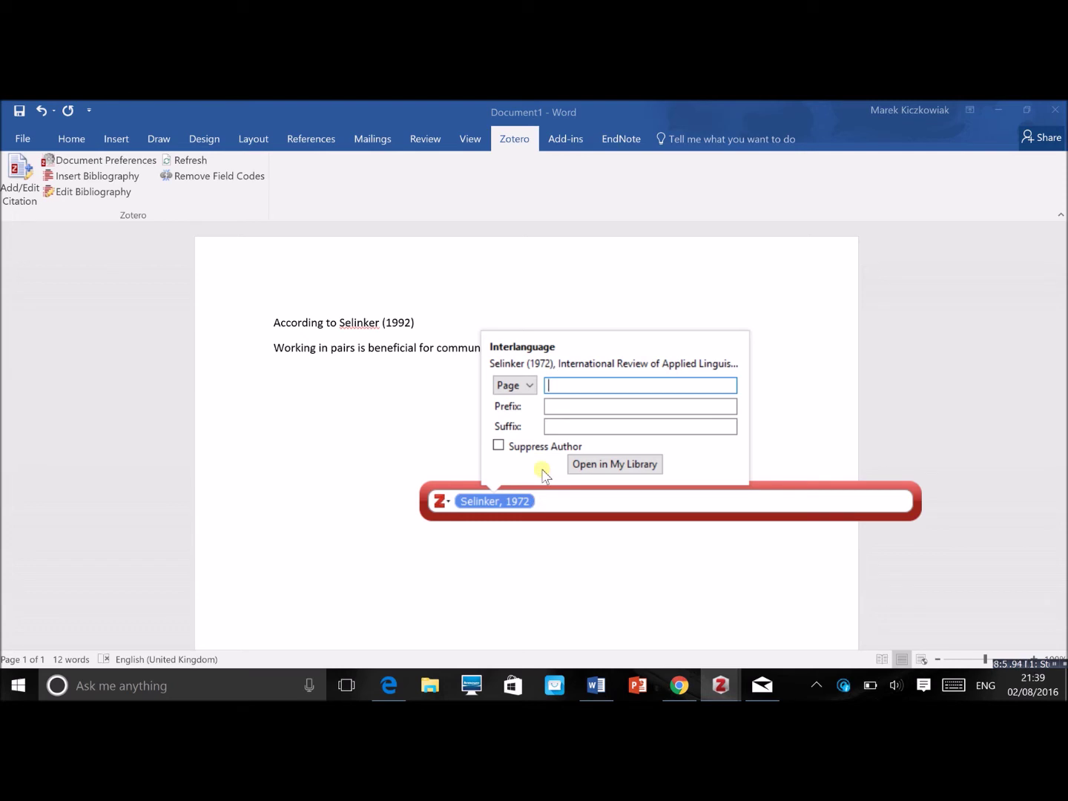
pyautogui.write('10')
pyautogui.click(583, 503)
pyautogui.press('Return')
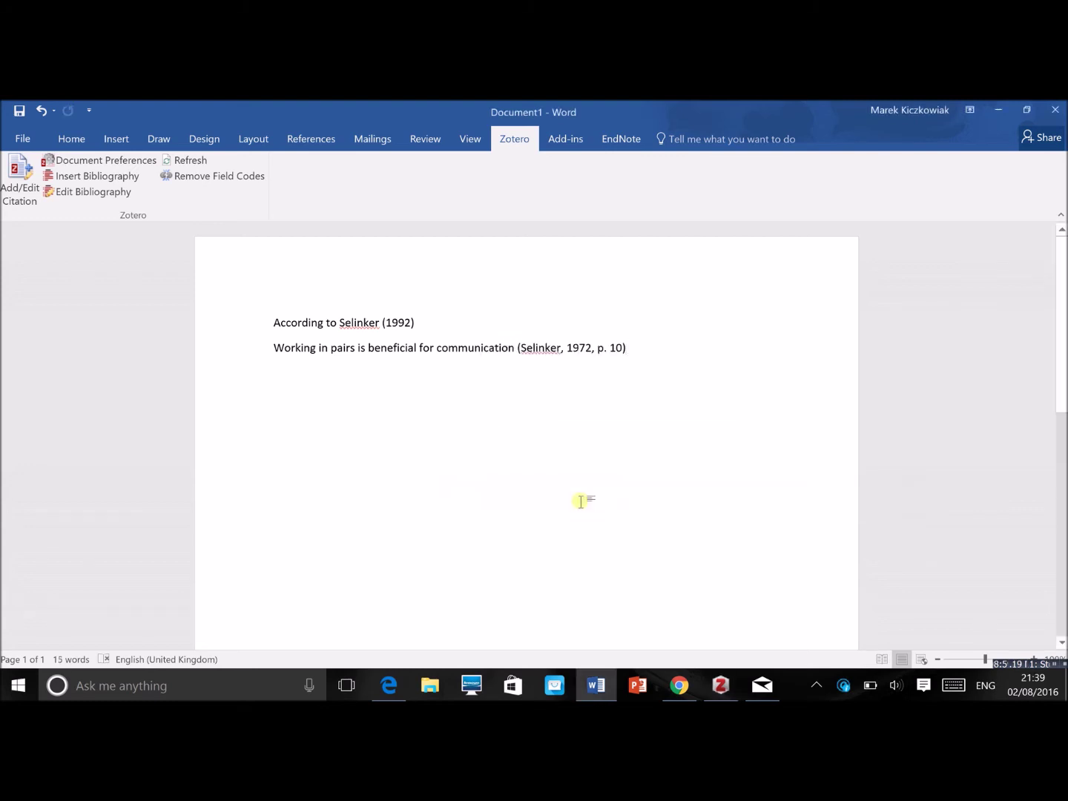
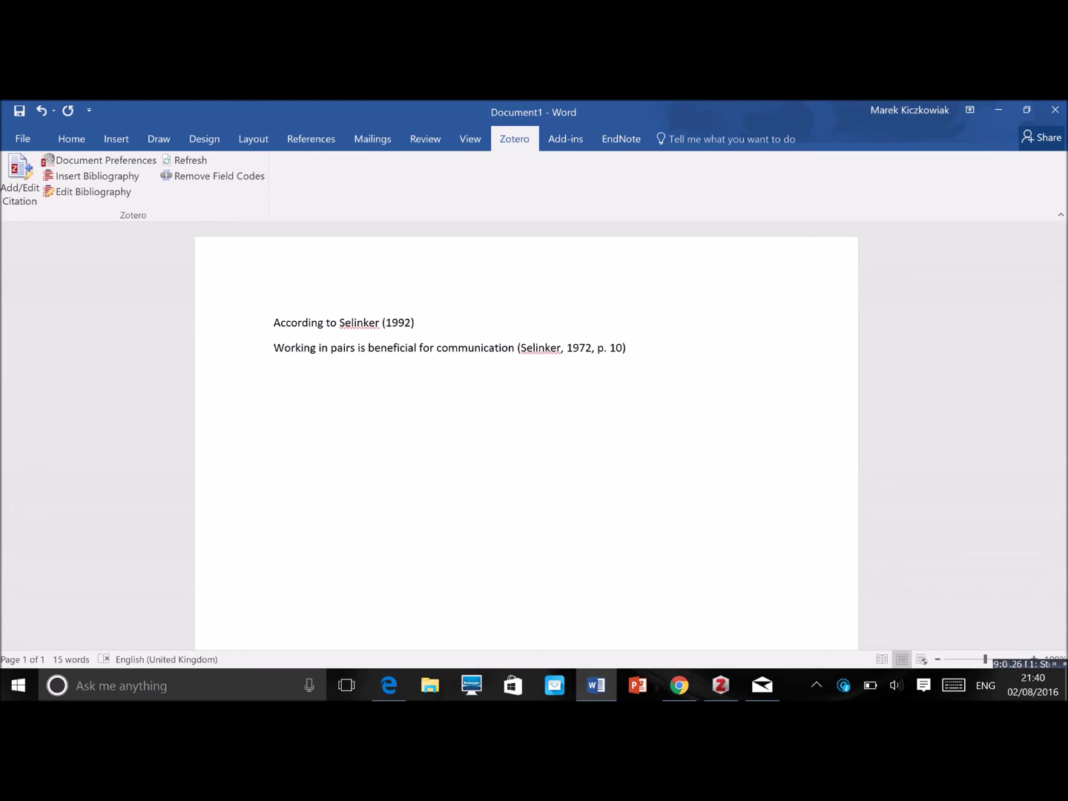
# Add a "Bibliography" heading below the text and insert the Zotero bibliography beneath it.
pyautogui.write('Bibliography')
pyautogui.click(90, 178)
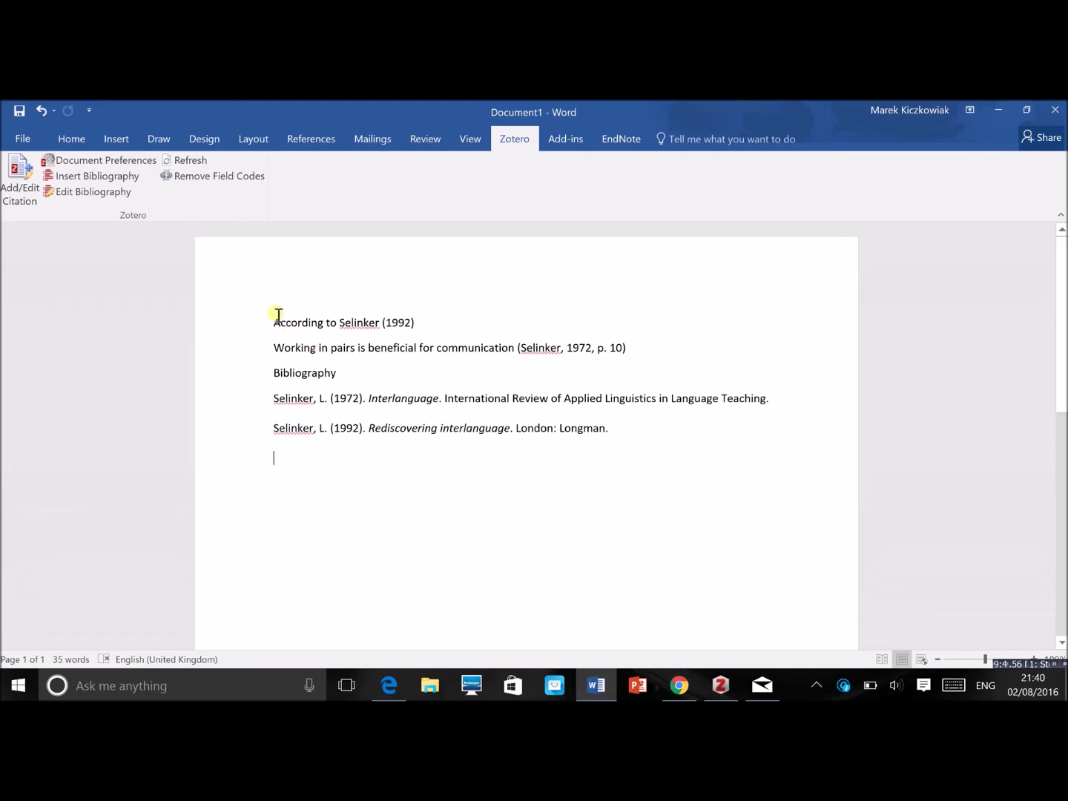
# Change the document's citation style to Chicago Manual of Style 16th edition (author-date).
pyautogui.click(108, 162)
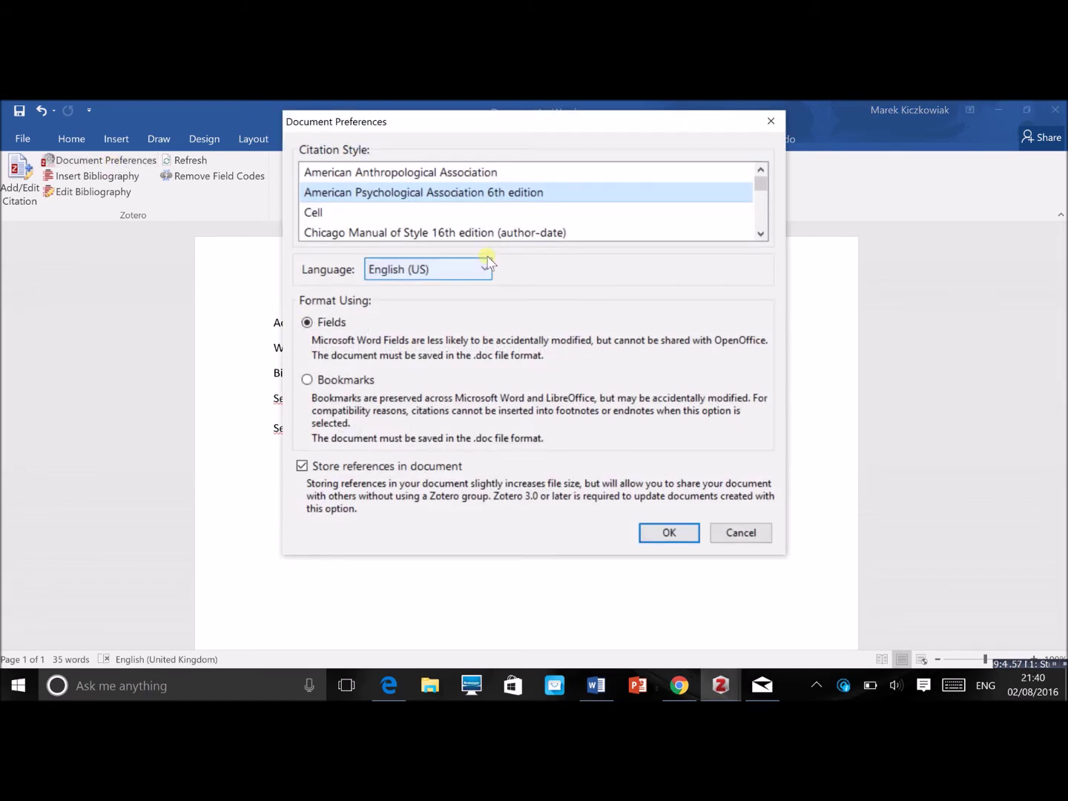
pyautogui.click(529, 233)
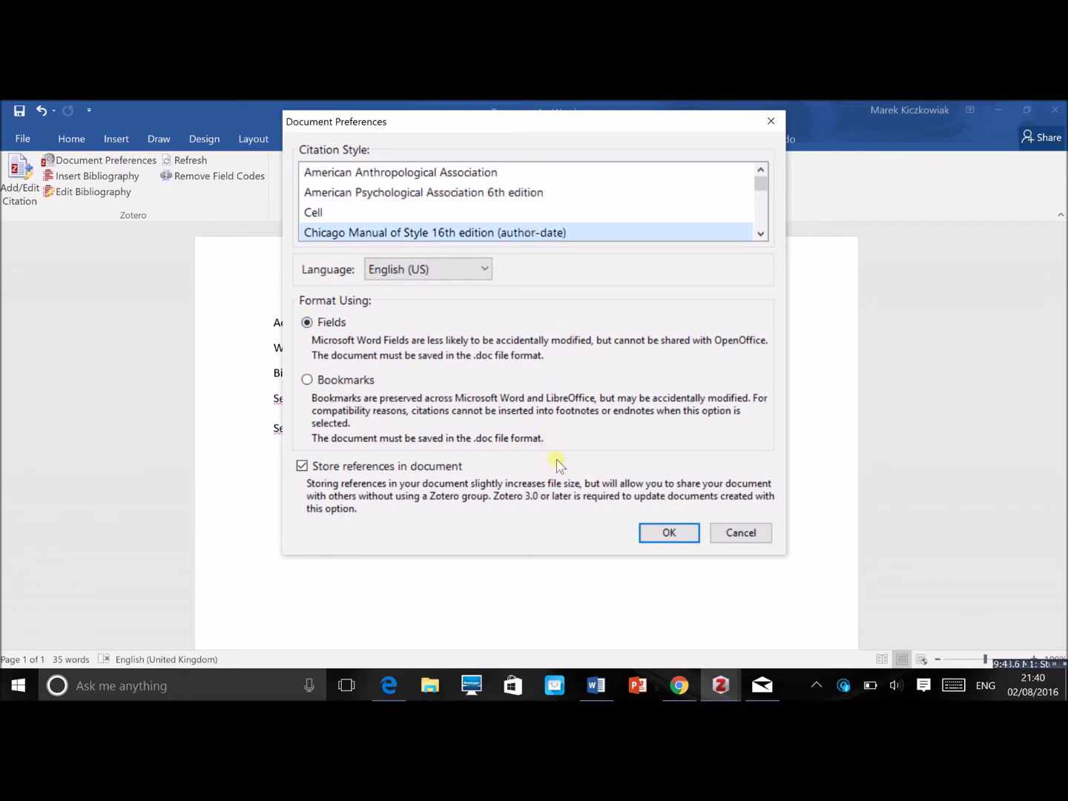
pyautogui.click(665, 532)
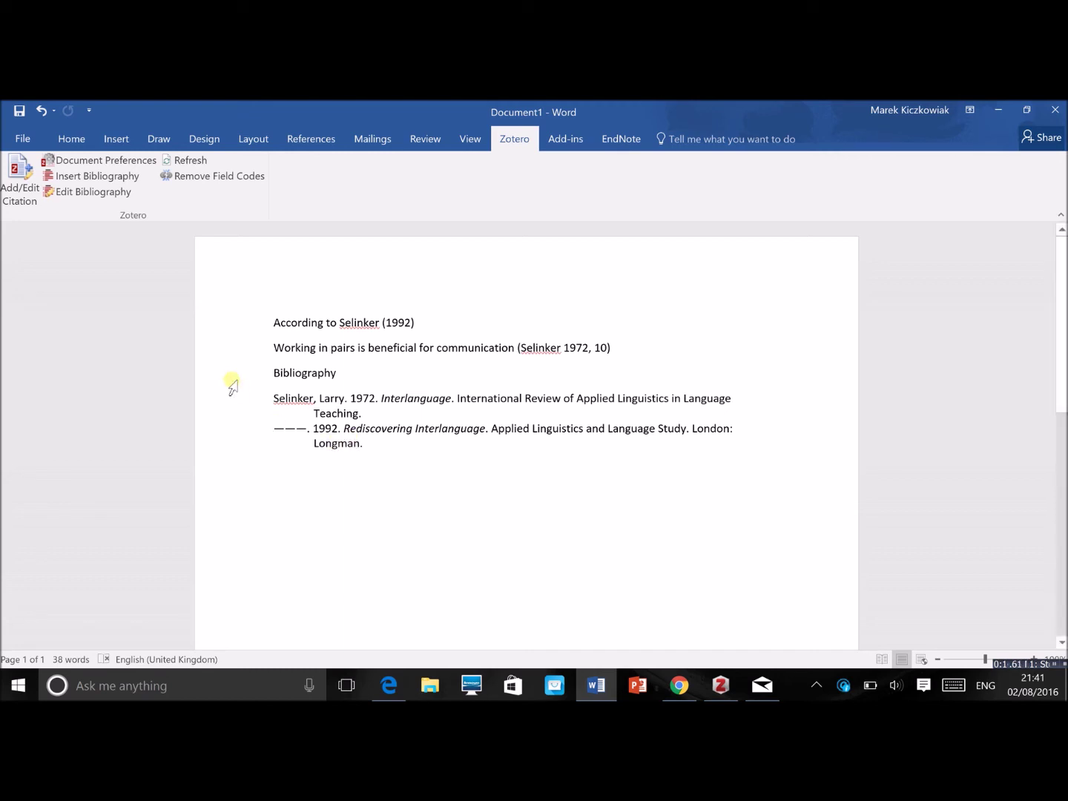
# Open the recent Word document "Chapter 1 Literature review".
pyautogui.hotkey('ctrl', 'o')
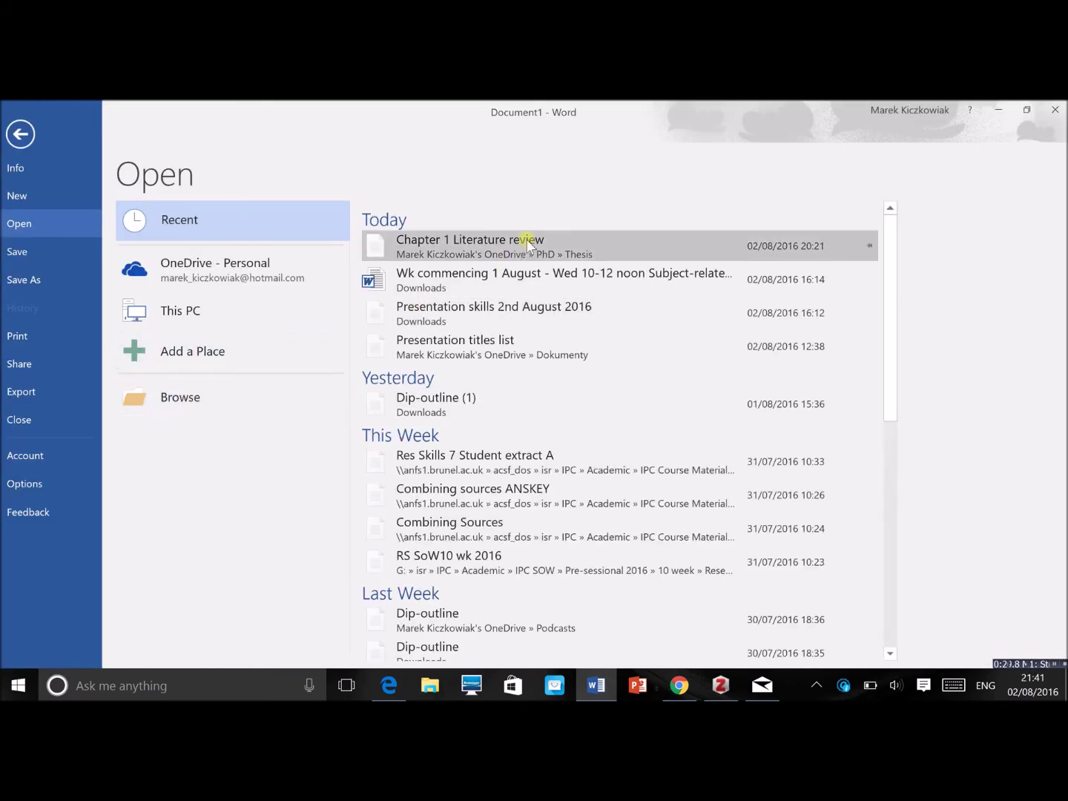
pyautogui.press('Escape')
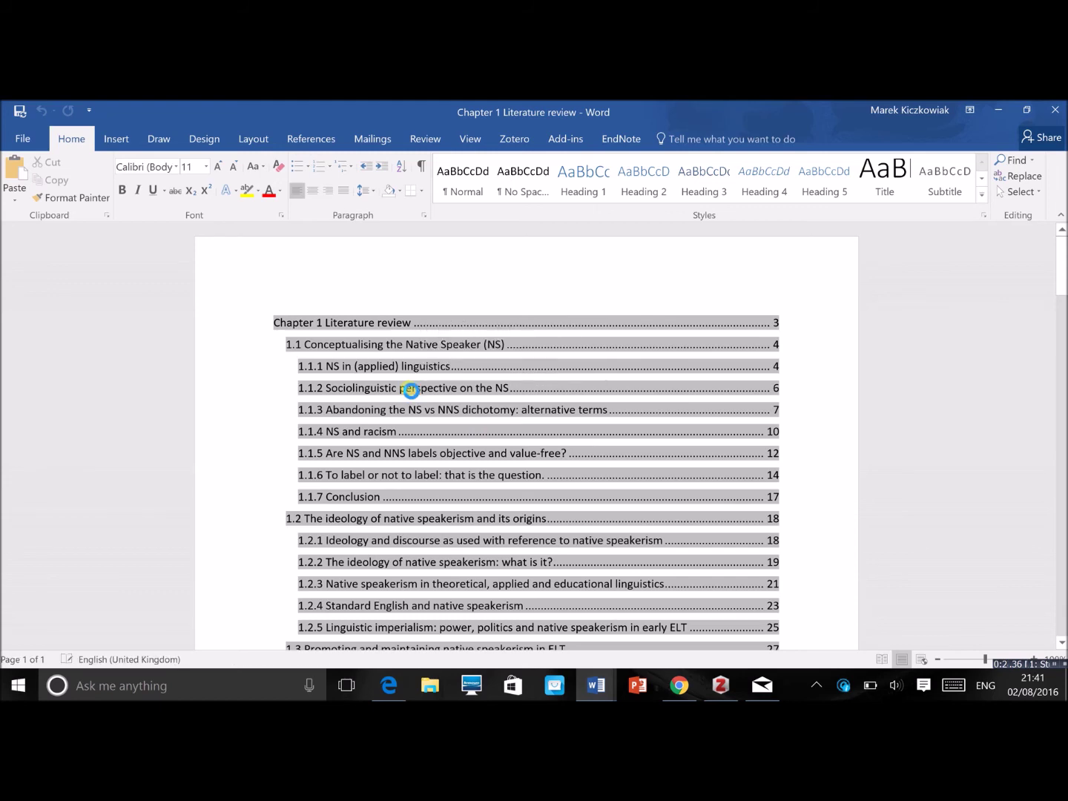
# Jump to section 1.1.2 "Sociolinguistic perspective on the NS" and examine the Zotero citations in its first two paragraphs.
pyautogui.click(411, 391)
pyautogui.keyDown('ctrl'); pyautogui.click(409, 389); pyautogui.keyUp('ctrl')
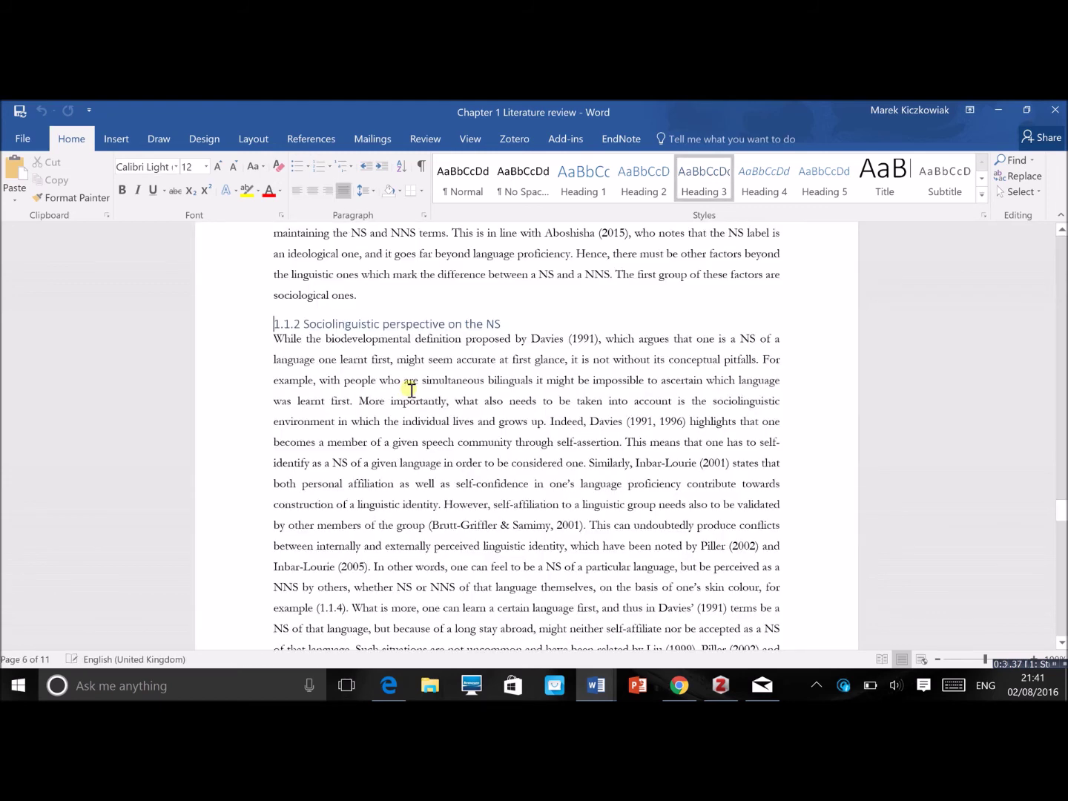
pyautogui.moveTo(277, 342); pyautogui.dragTo(424, 551)
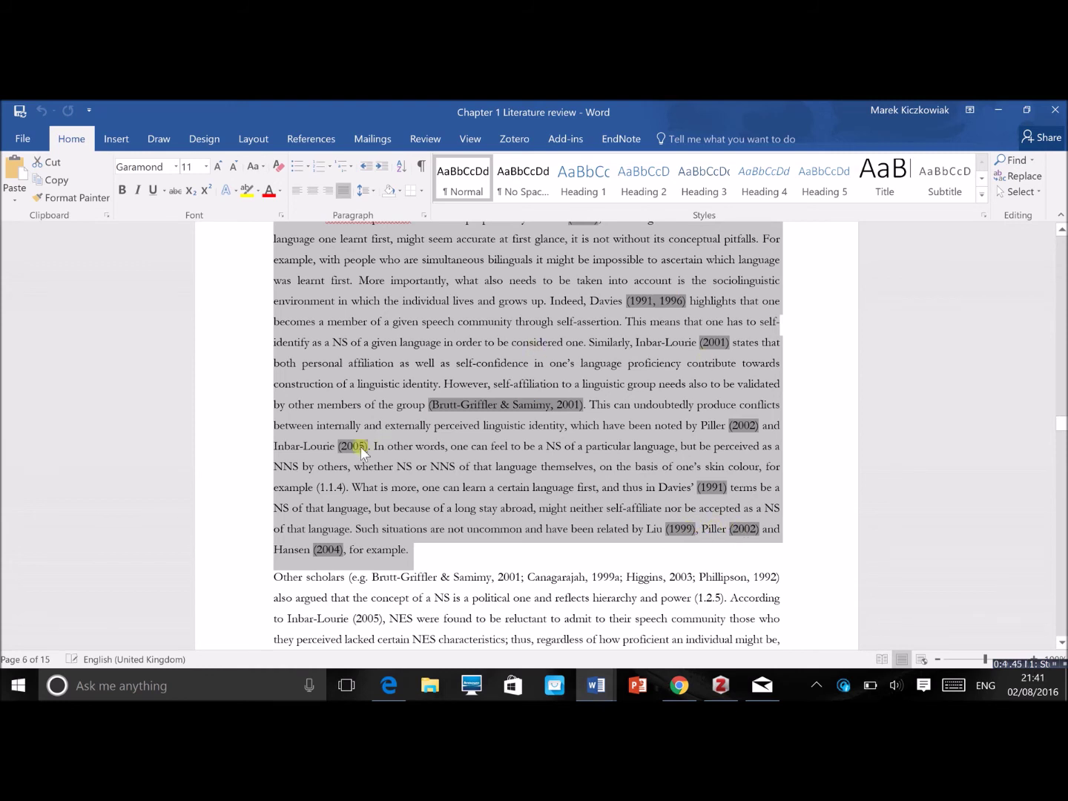
pyautogui.scroll(1, 526, 490)
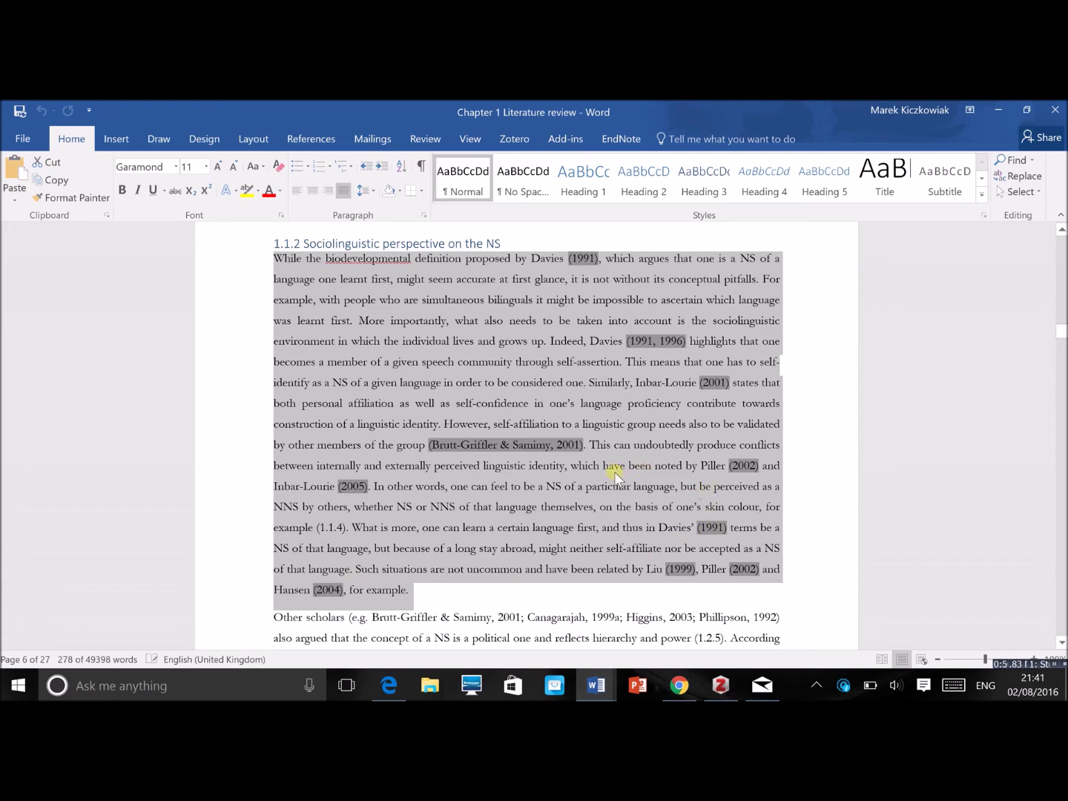
pyautogui.scroll(-2, 556, 475)
pyautogui.moveTo(275, 458); pyautogui.dragTo(775, 568)
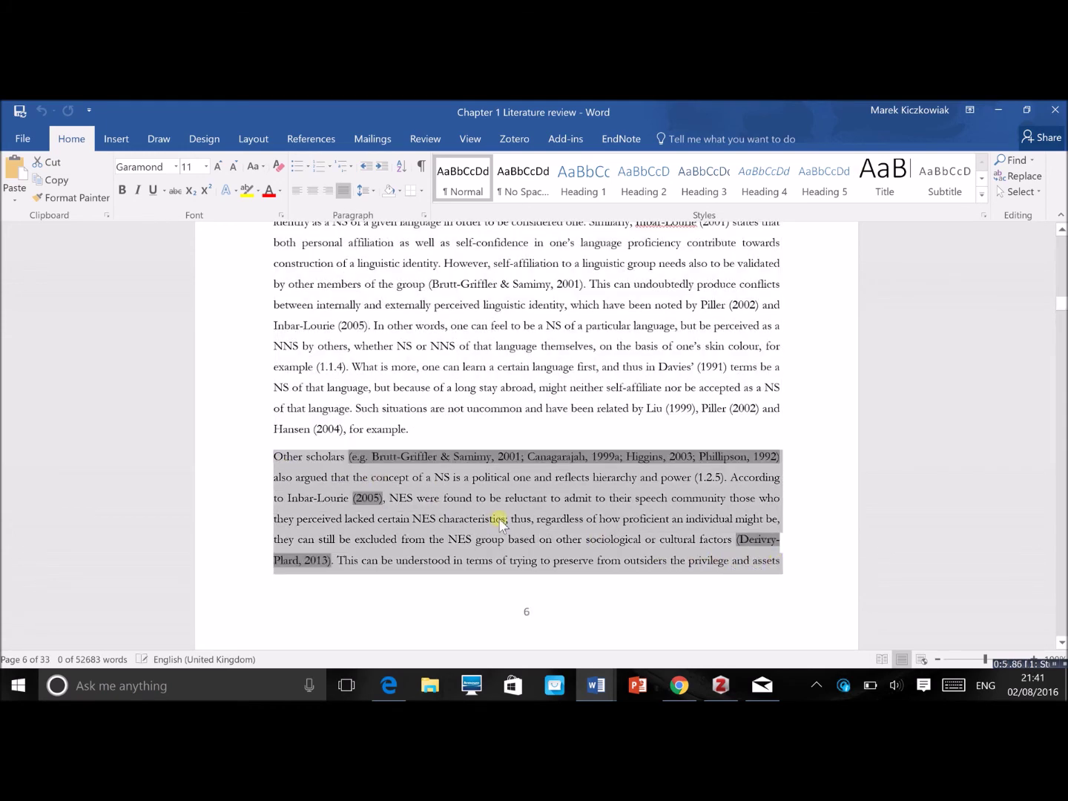
pyautogui.click(442, 478)
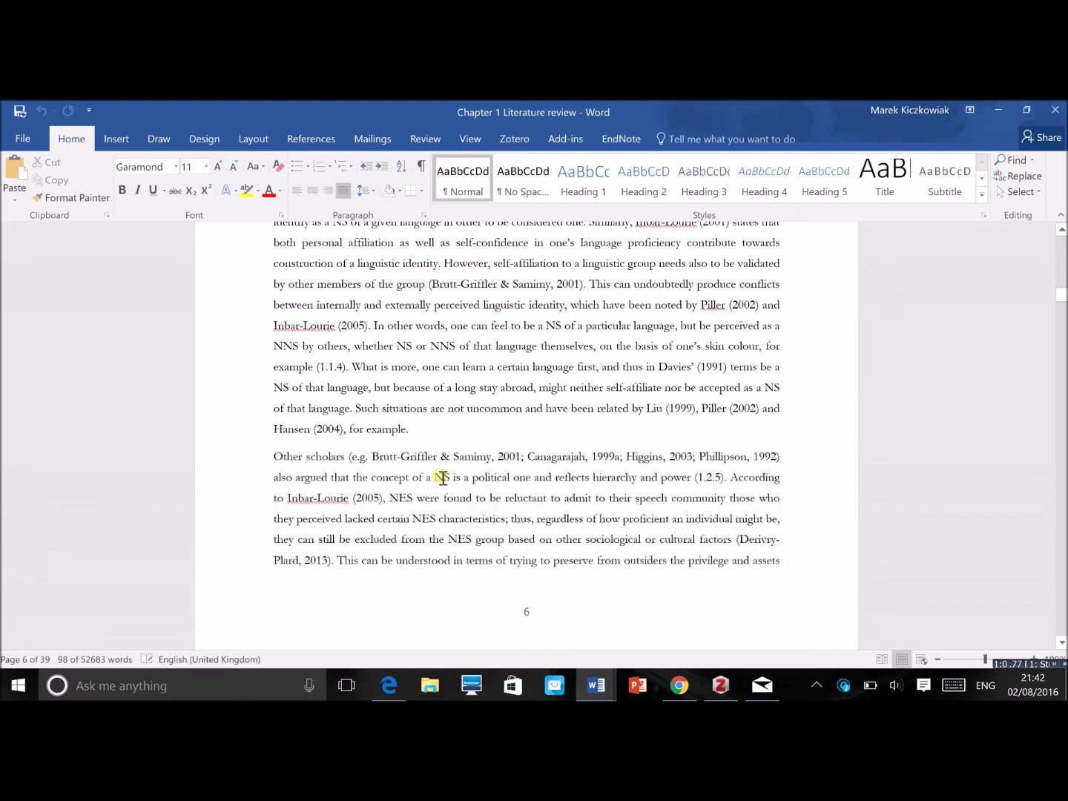
# Open the Zotero citation after "Other scholars" for editing, inspect the prefix and suffix of its Brutt-Griffler and Samimy source, and close it.
pyautogui.click(391, 457)
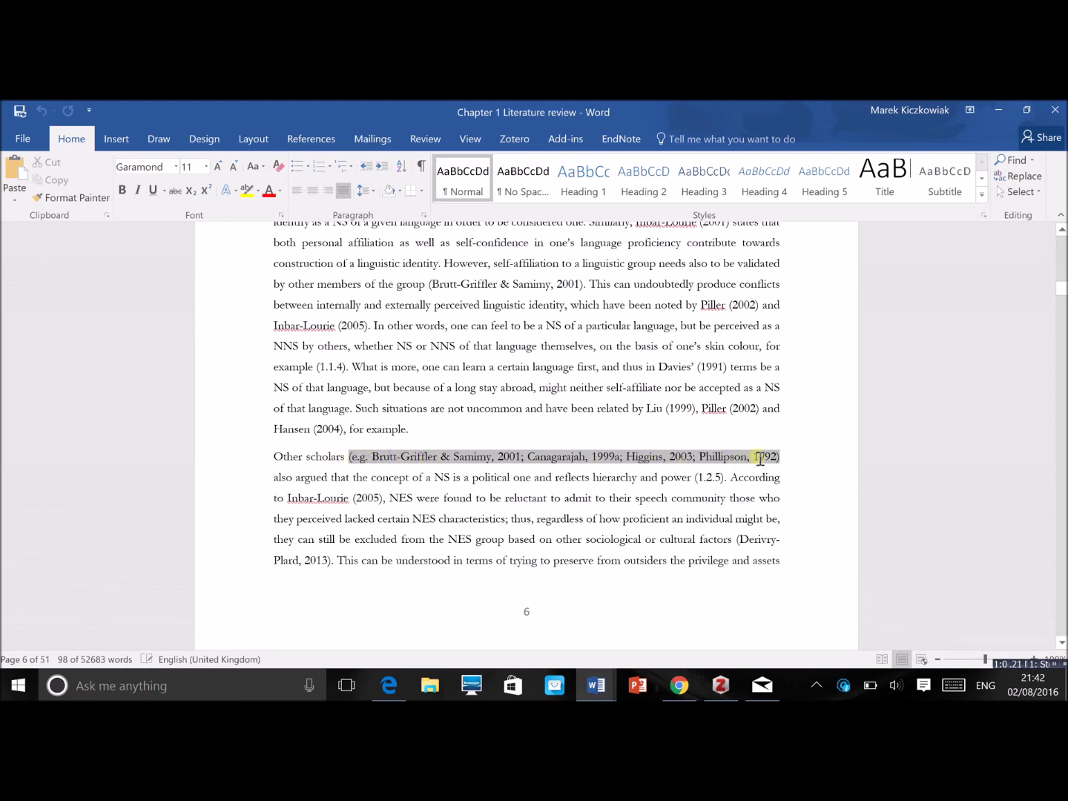
pyautogui.click(514, 138)
pyautogui.click(19, 183)
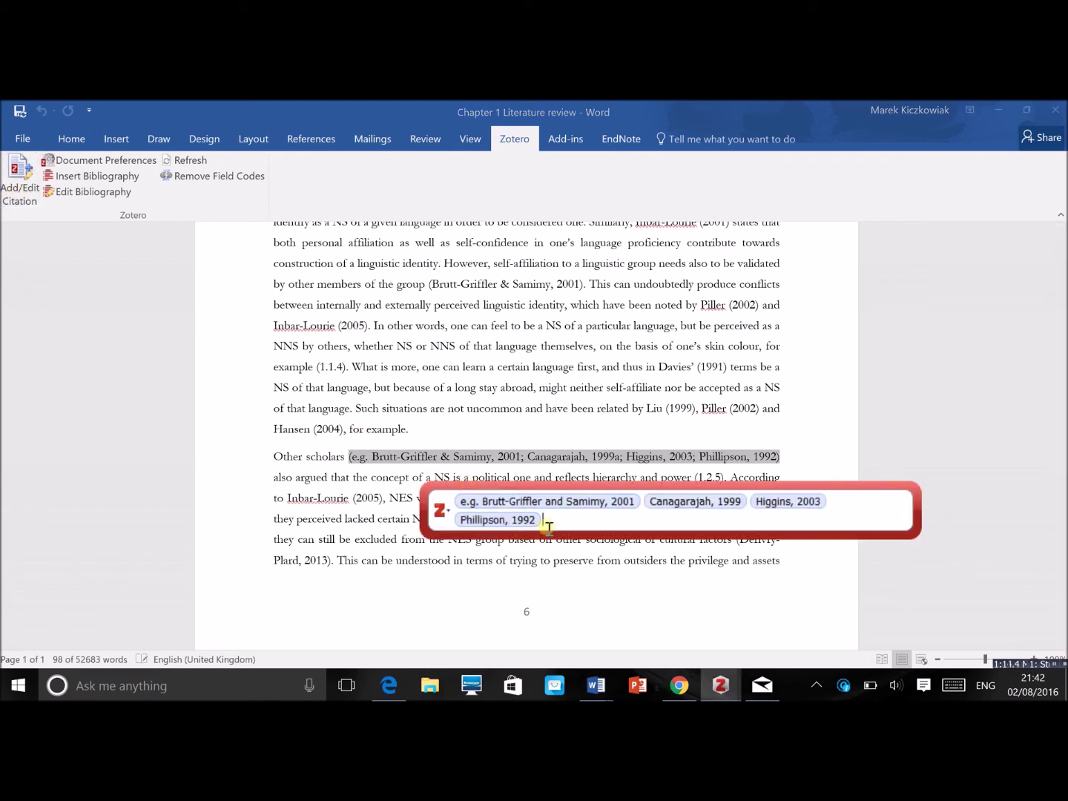
pyautogui.click(486, 504)
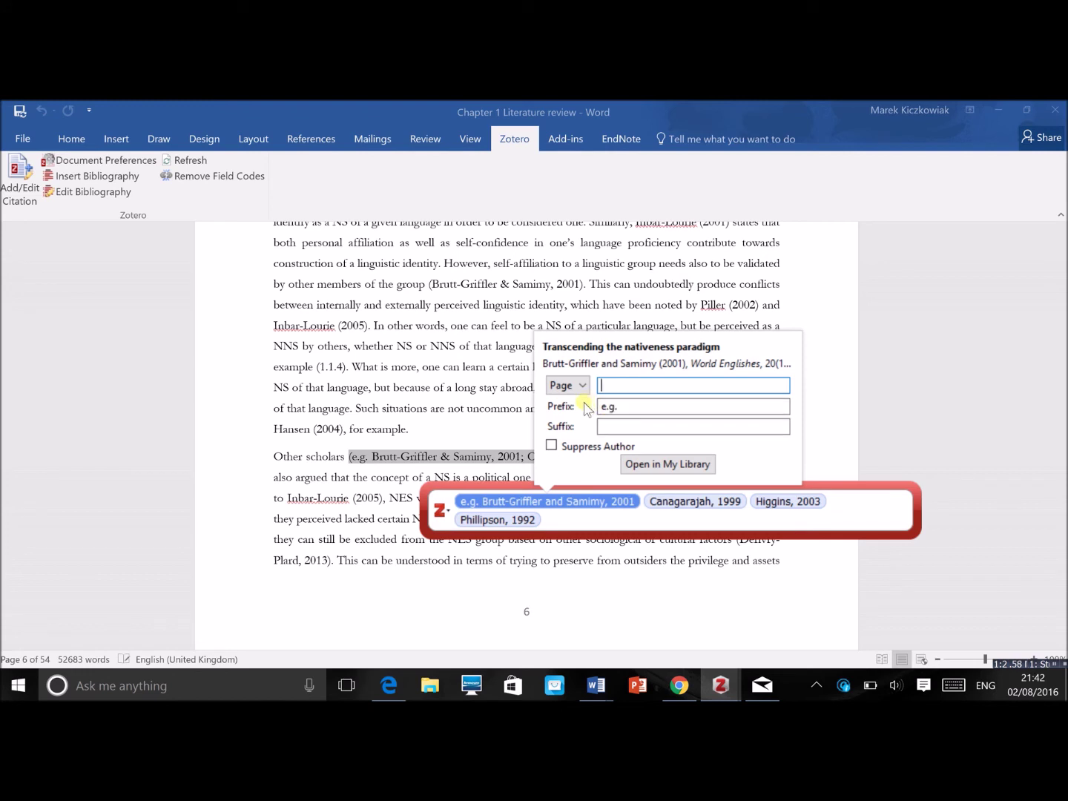
pyautogui.click(605, 407)
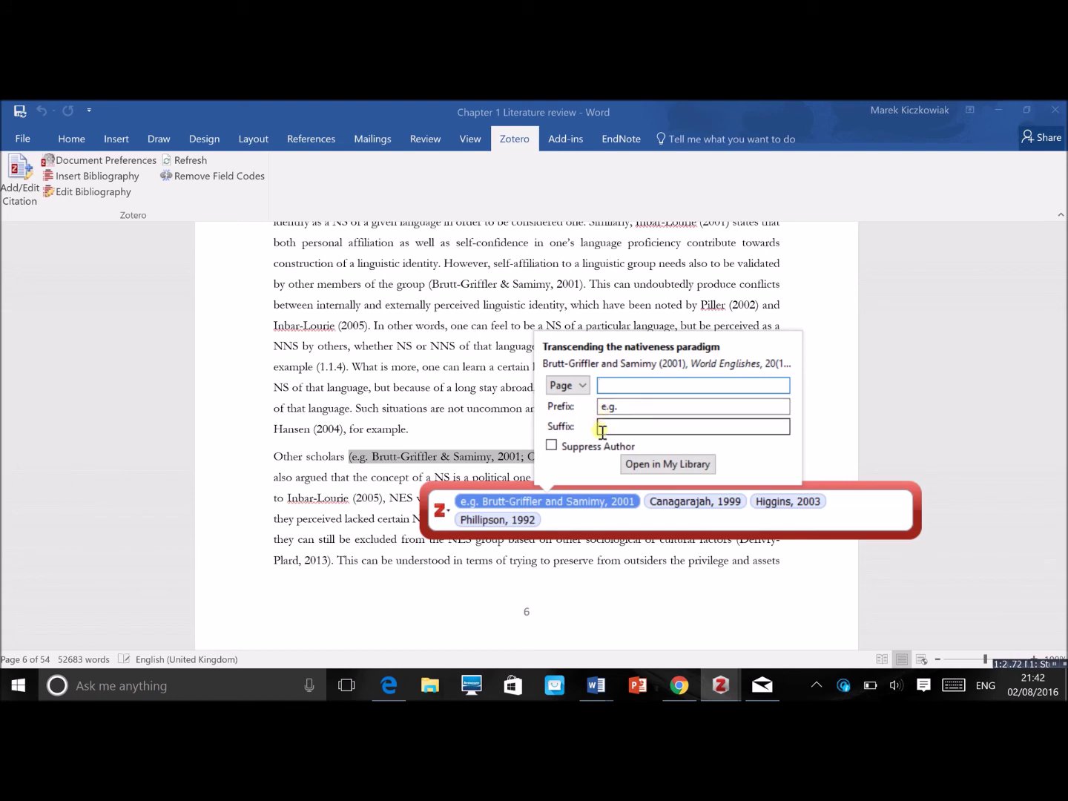
pyautogui.click(602, 429)
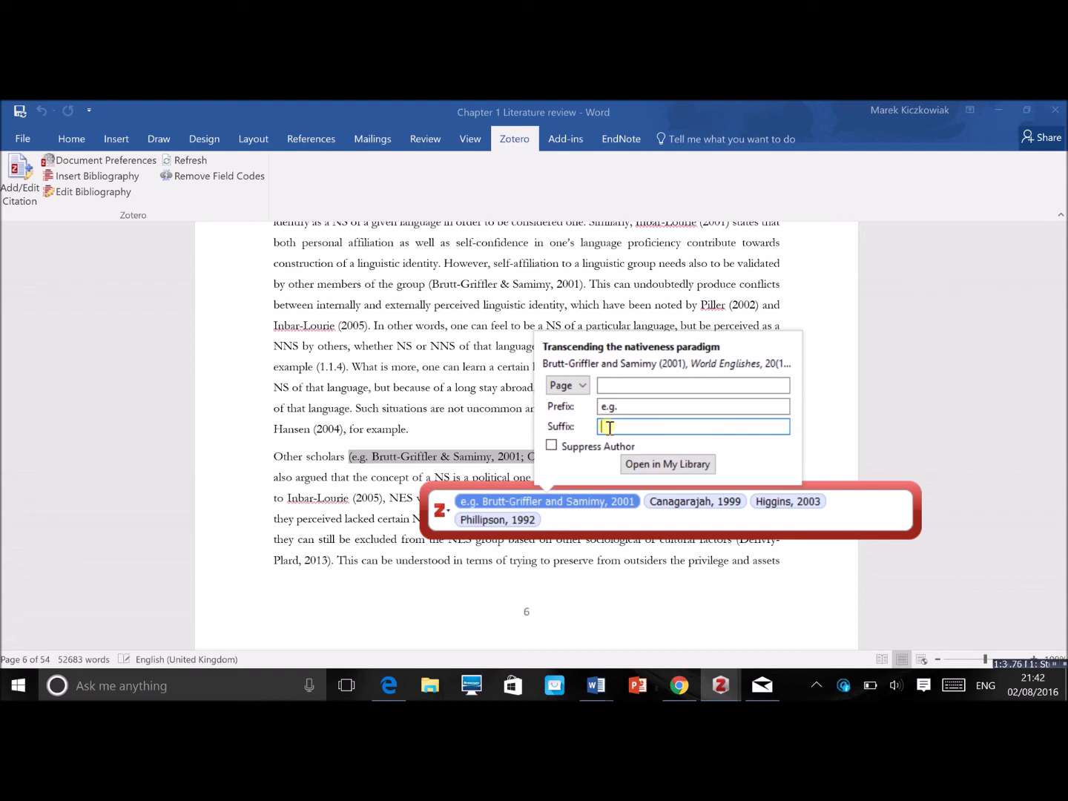
pyautogui.click(570, 520)
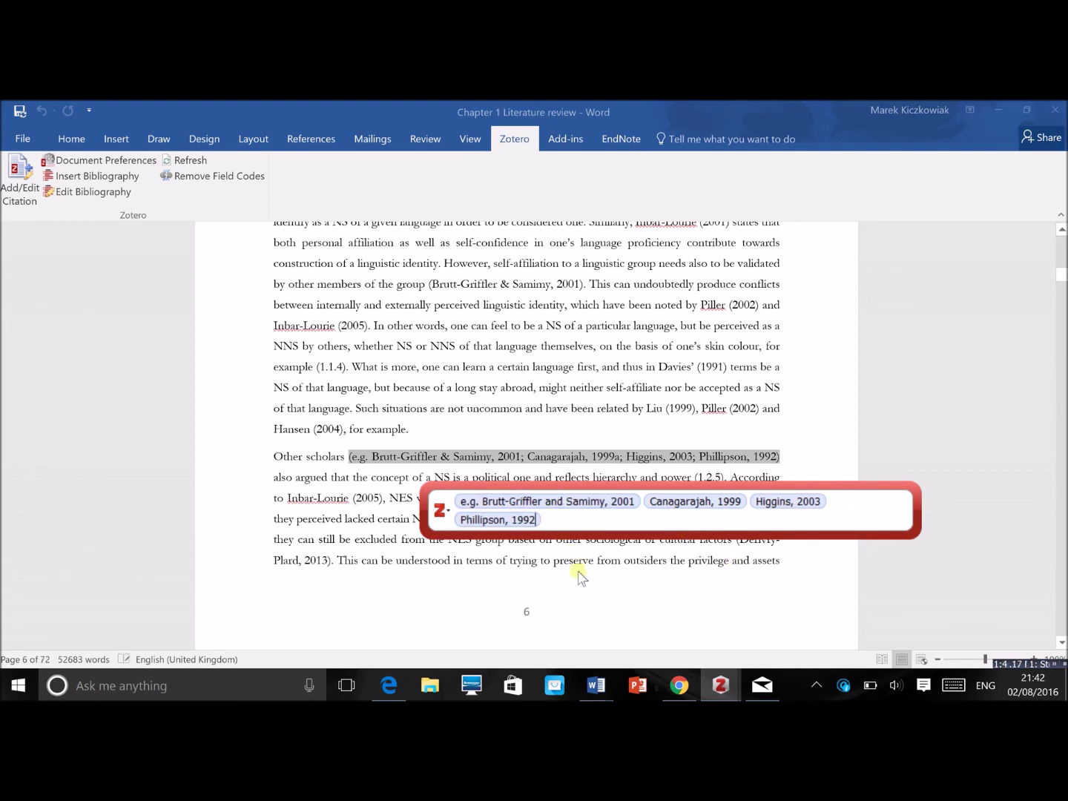
pyautogui.press('Return')
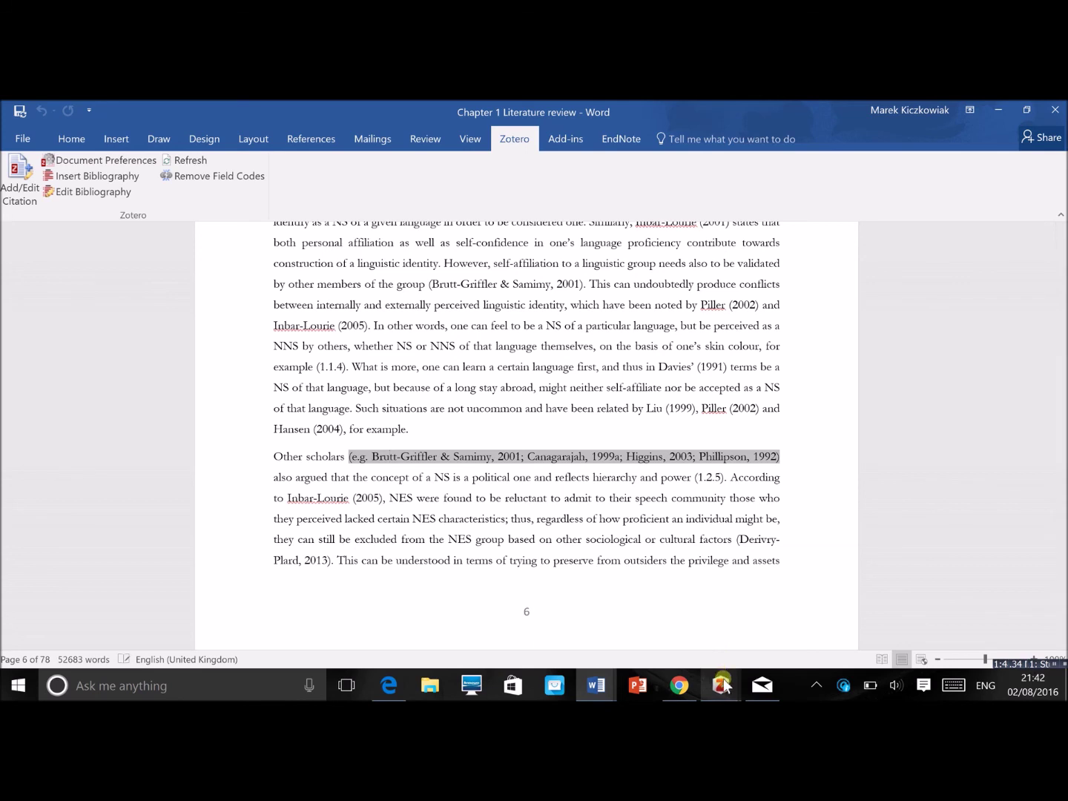
# Switch to Document1, delete the line "According to Selinker (1992)" and refresh the Zotero citations and bibliography.
pyautogui.moveTo(720, 684)
pyautogui.click(888, 565)
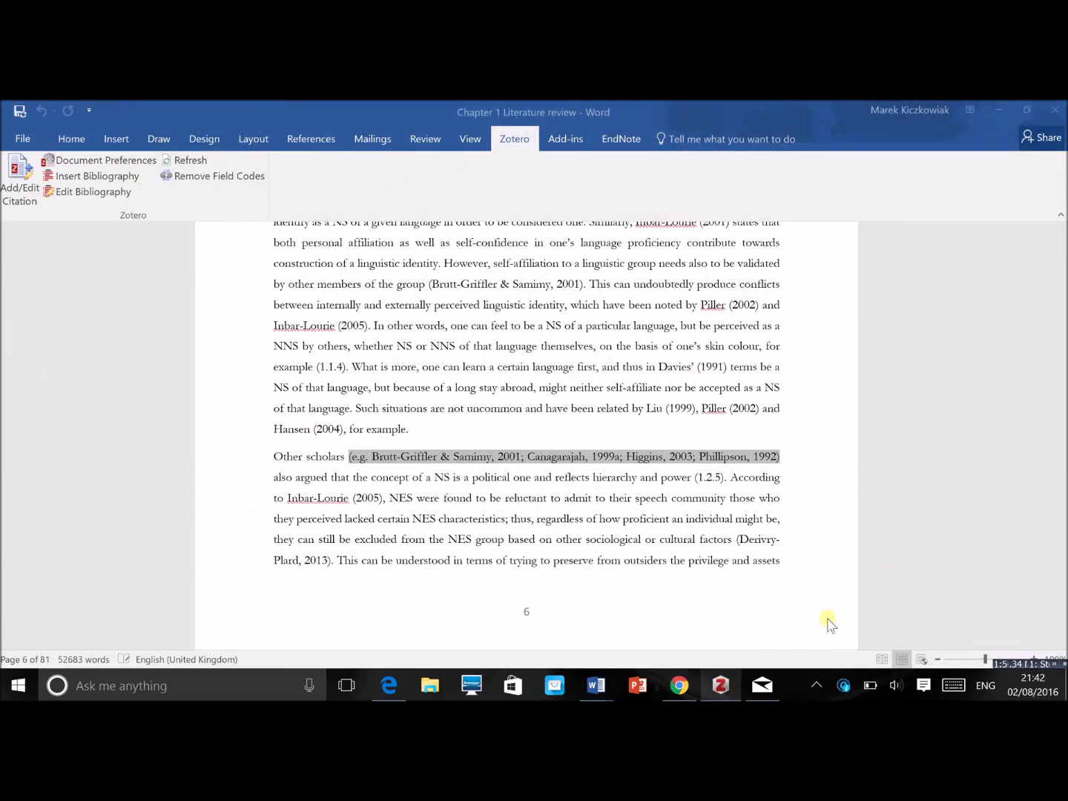
pyautogui.moveTo(732, 679)
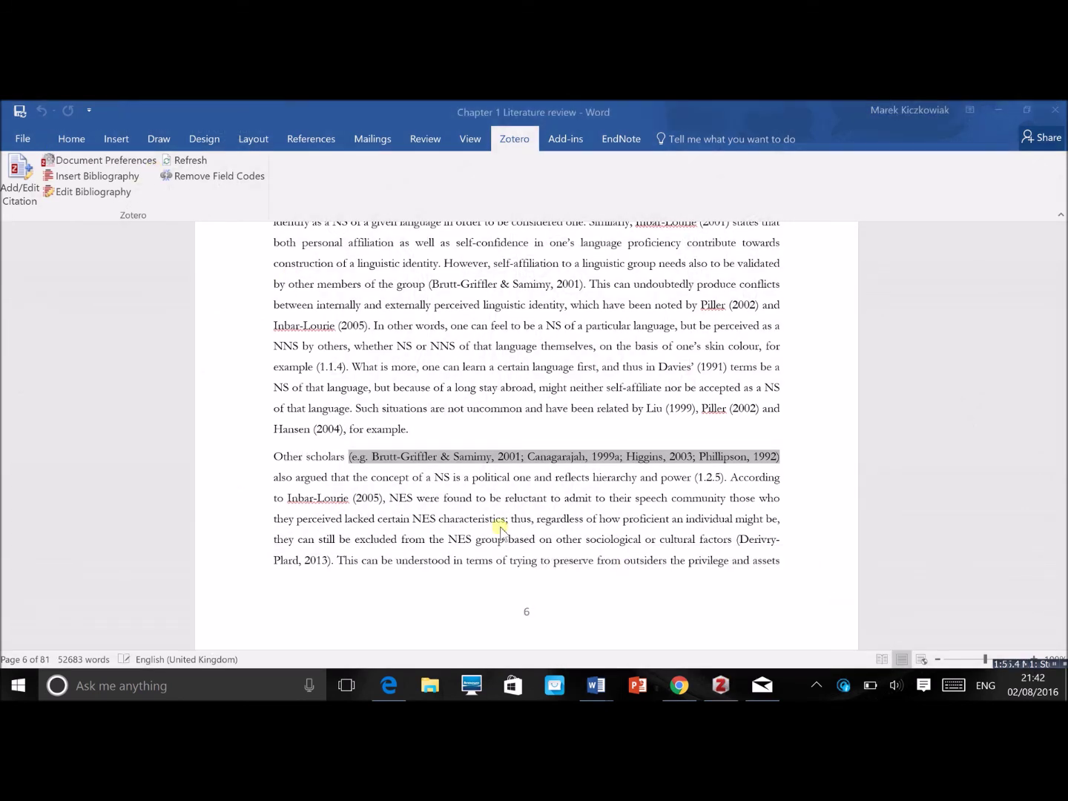
pyautogui.moveTo(600, 695)
pyautogui.click(546, 631)
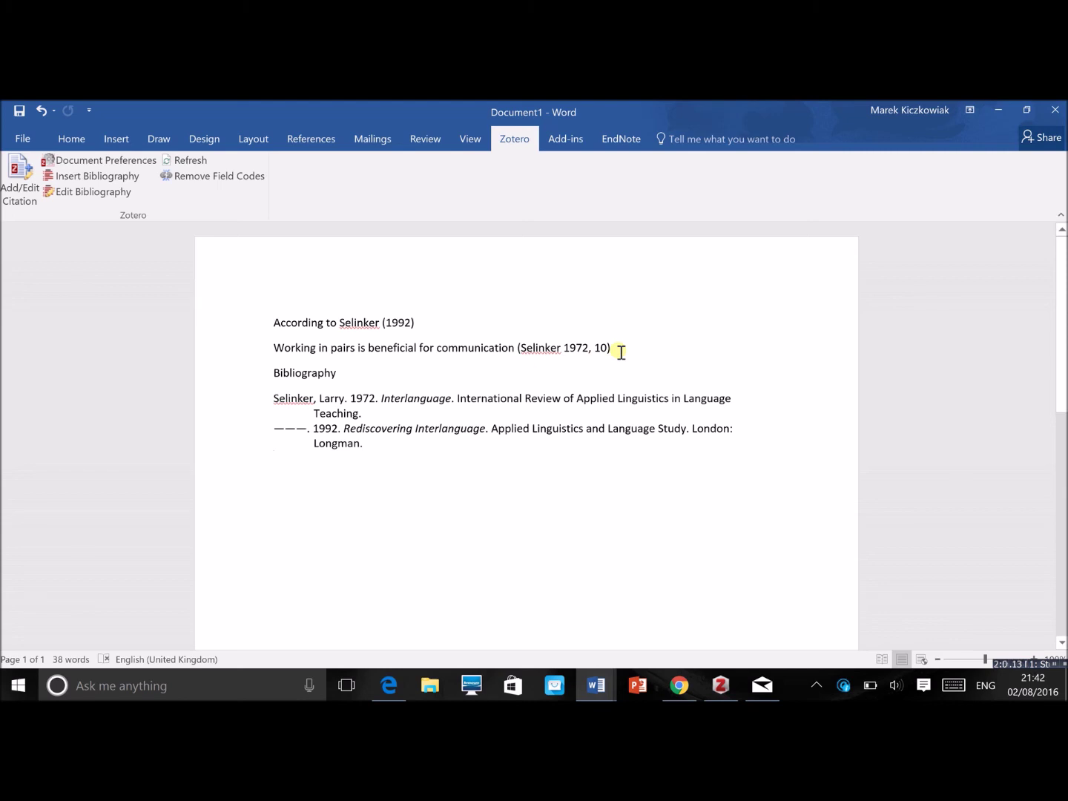
pyautogui.click(432, 325)
pyautogui.moveTo(420, 320); pyautogui.dragTo(219, 343)
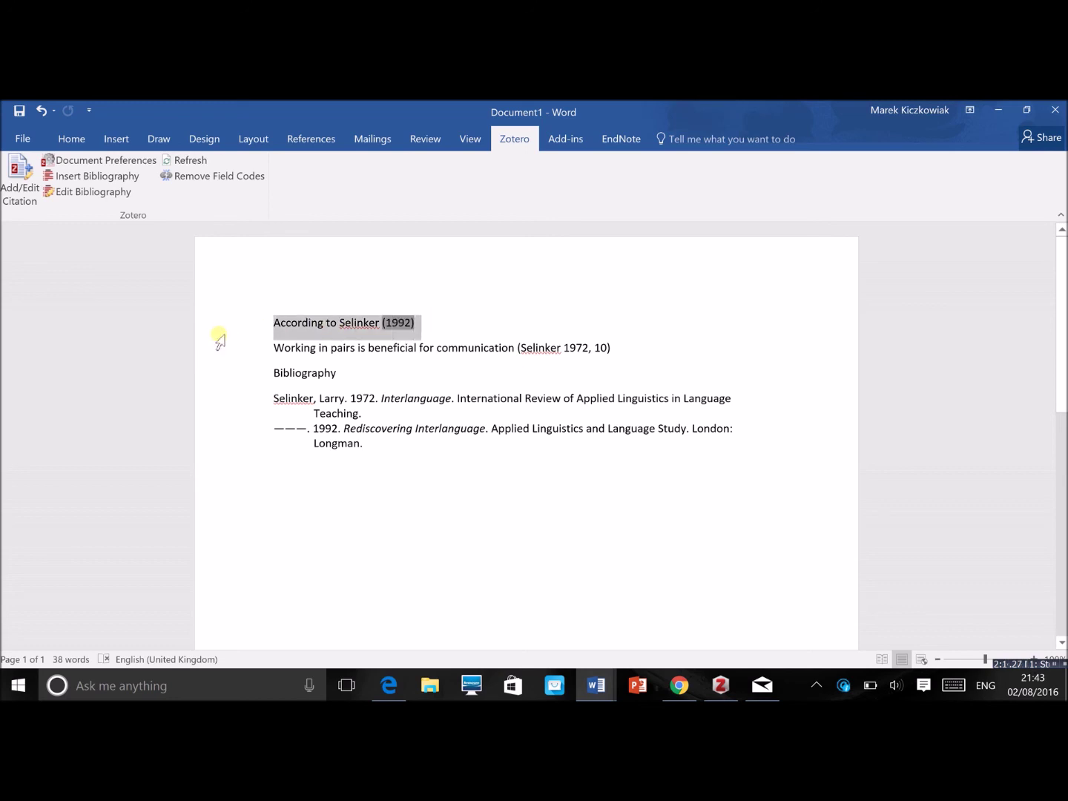
pyautogui.press('Delete')
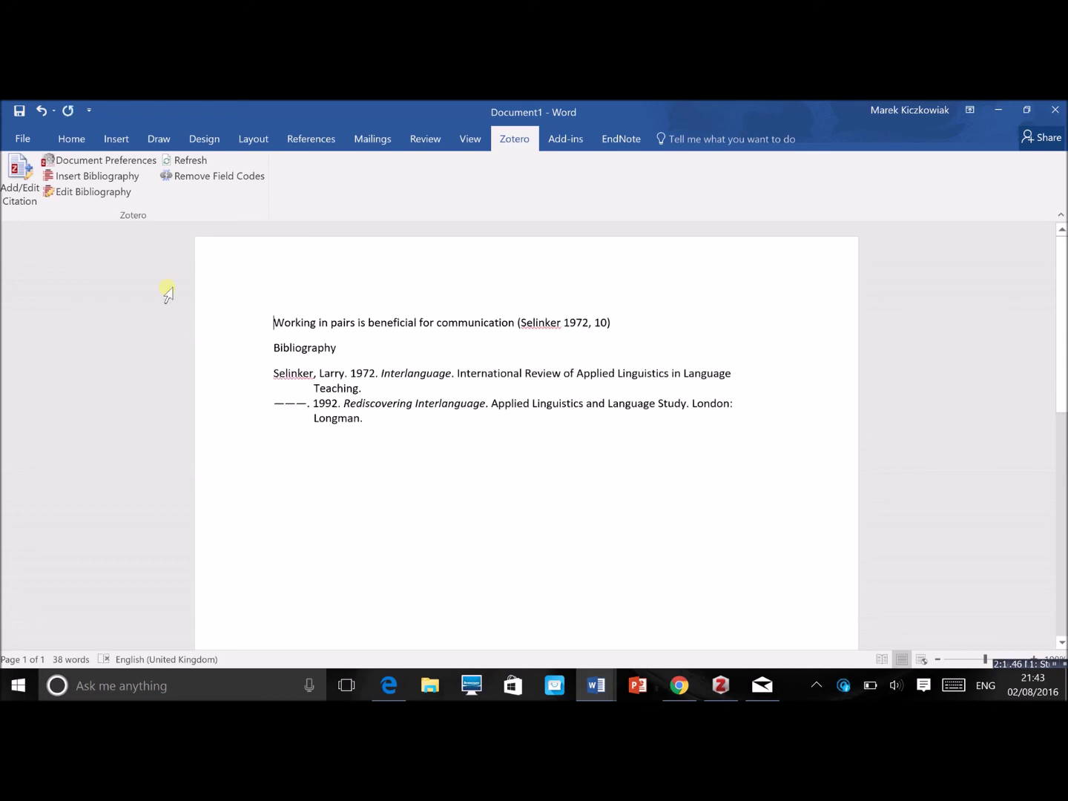
pyautogui.click(182, 161)
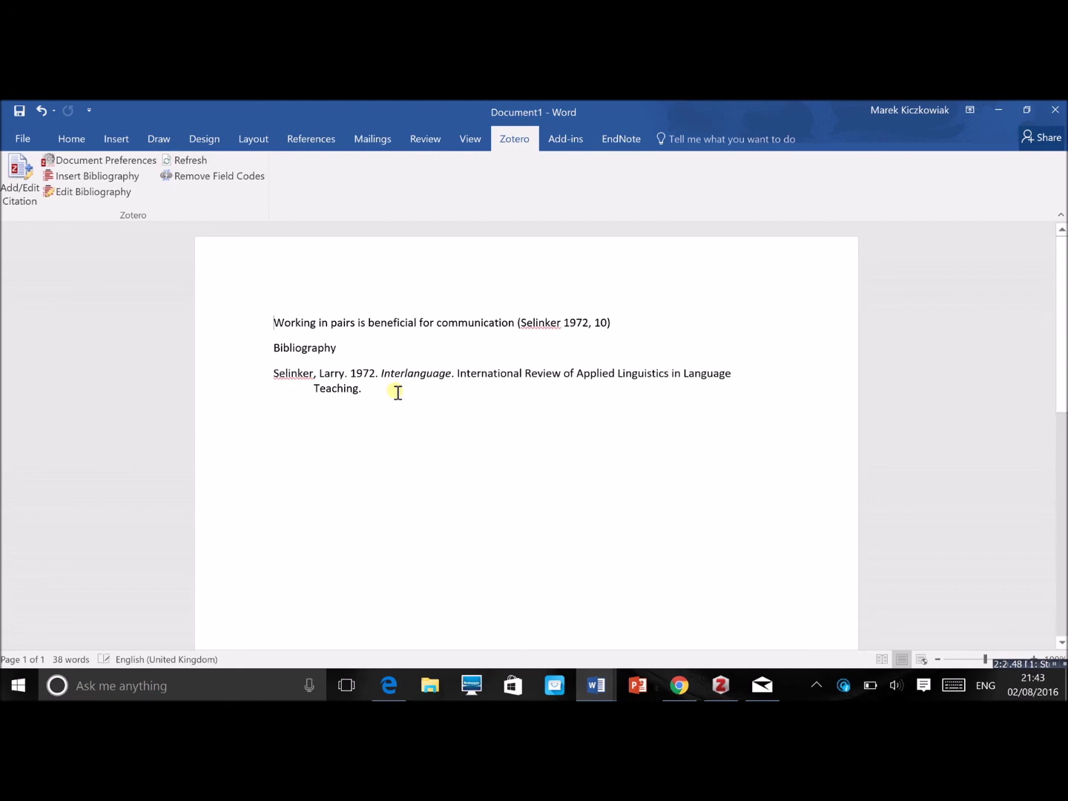
# Cite Kachru's 1991 "Liberation linguistics and the Quirk Concern" on a new line below the sentence about working in pairs.
pyautogui.click(654, 324)
pyautogui.press('Return')
pyautogui.click(19, 178)
pyautogui.write('kachru')
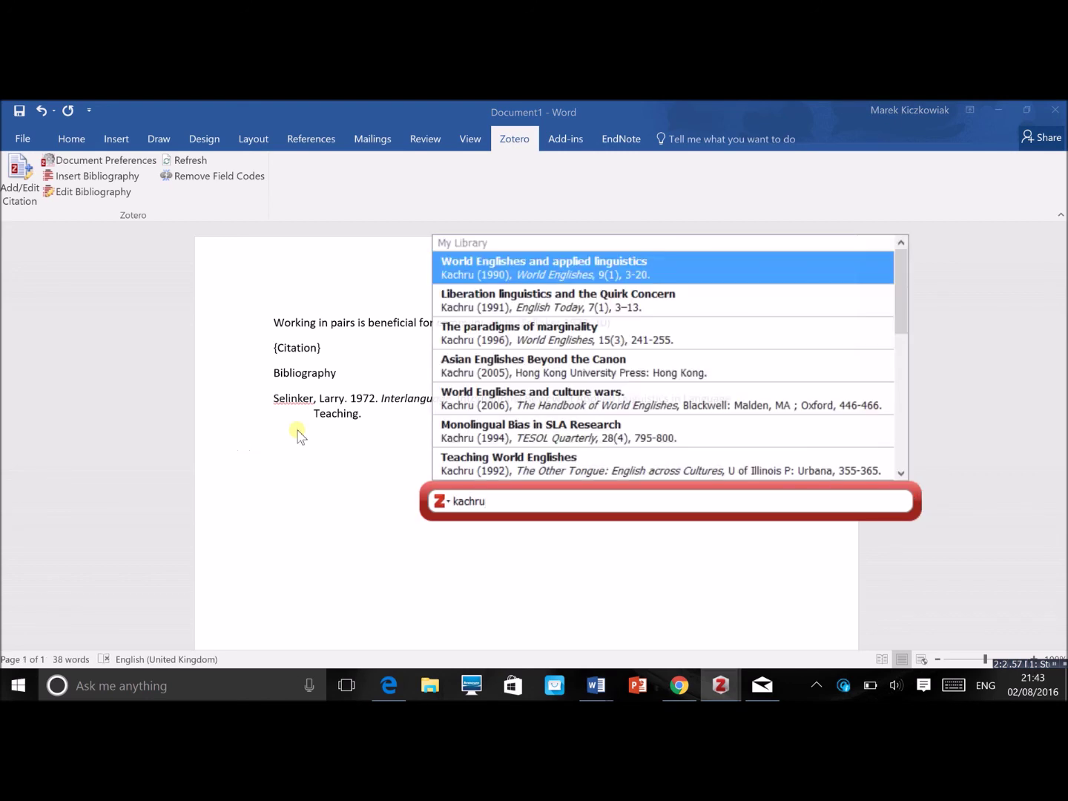
pyautogui.click(511, 303)
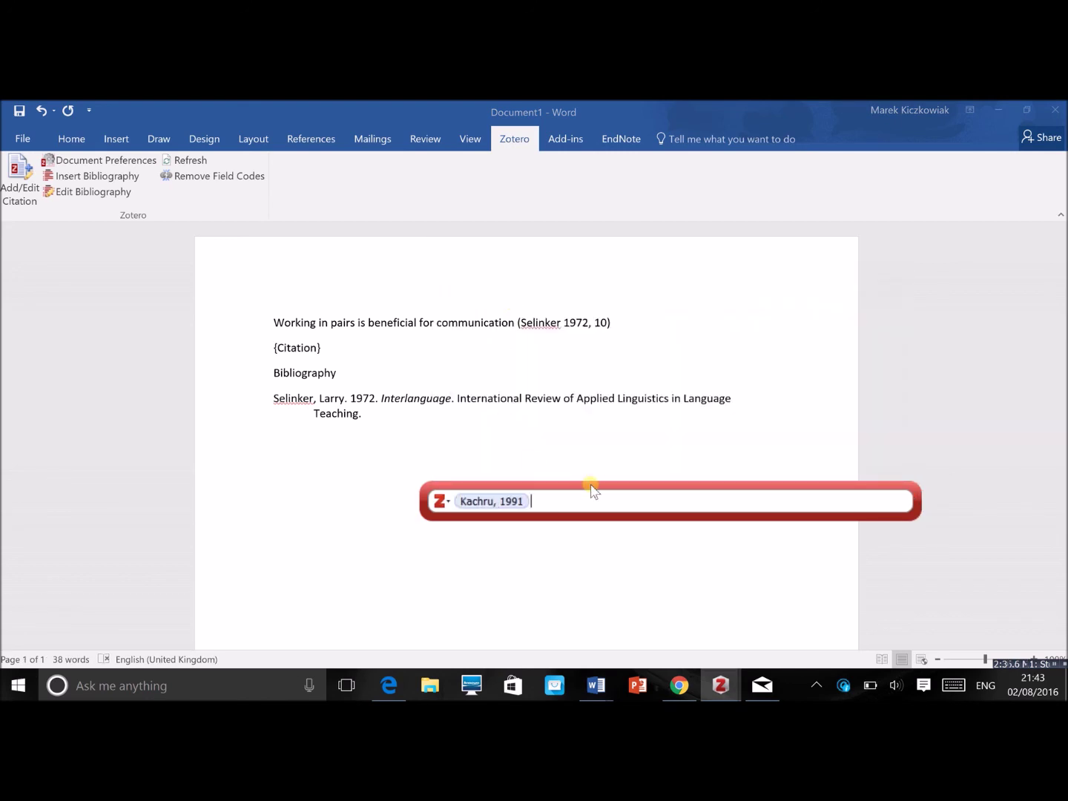
pyautogui.press('Return')
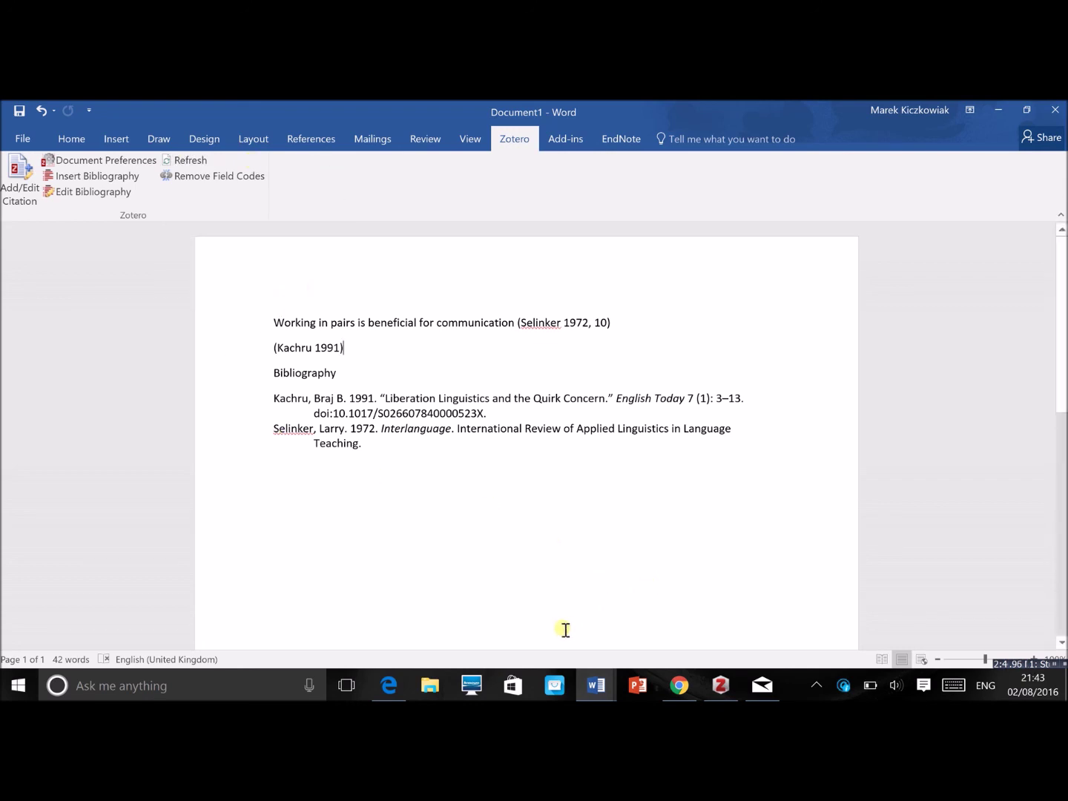
# Switch to the library catalogue record in Chrome and to Zotero for a closing look at both.
pyautogui.moveTo(396, 695)
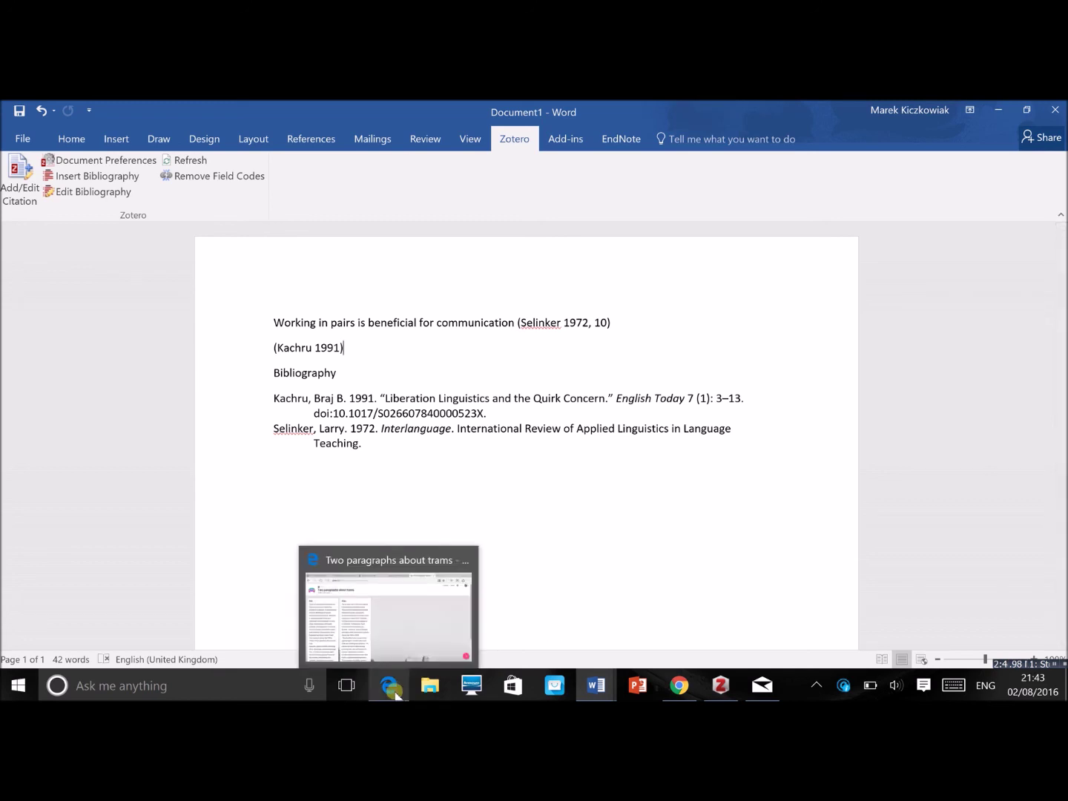
pyautogui.click(680, 685)
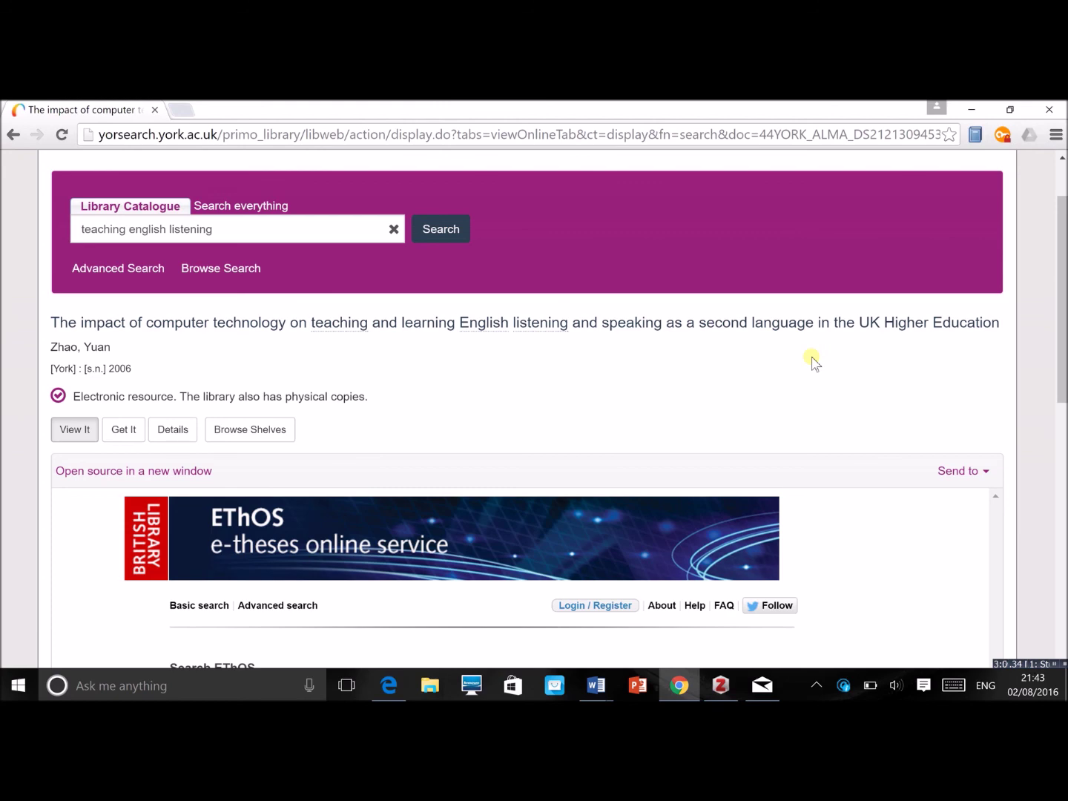
pyautogui.click(721, 685)
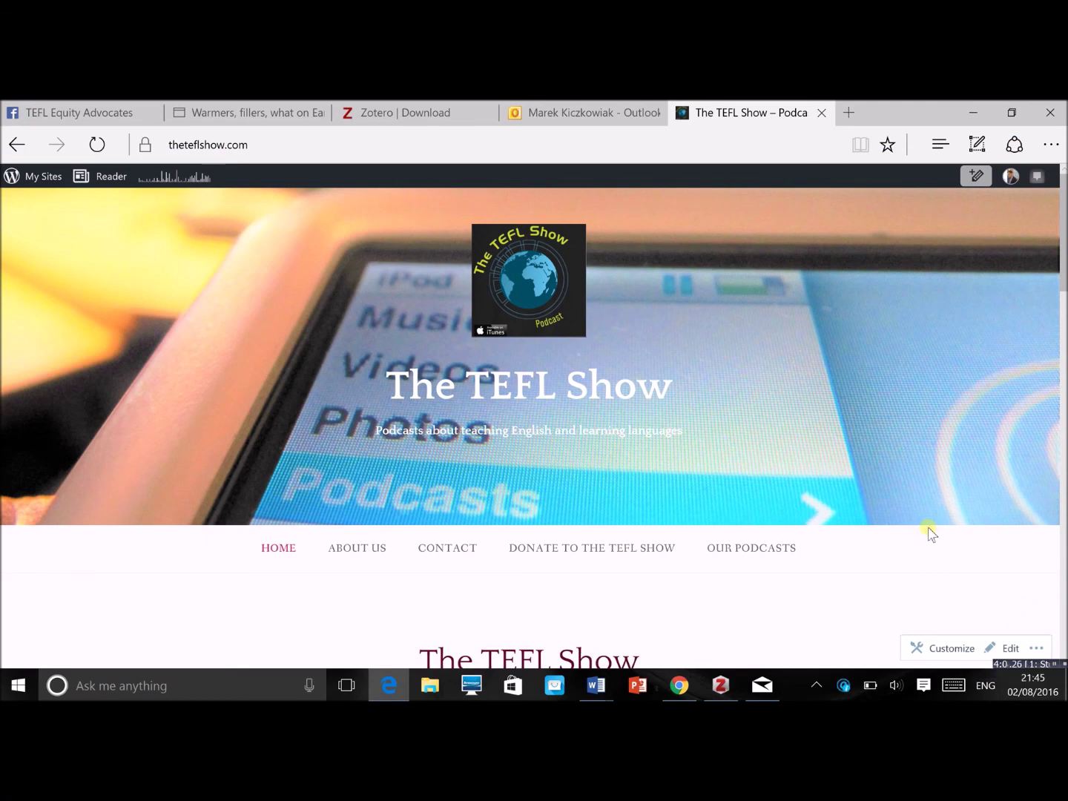
# Look through The TEFL Show home page in Edge and return to its beginning.
pyautogui.scroll(-3, 929, 531)
pyautogui.scroll(-2, 927, 530)
pyautogui.scroll(5, 930, 529)
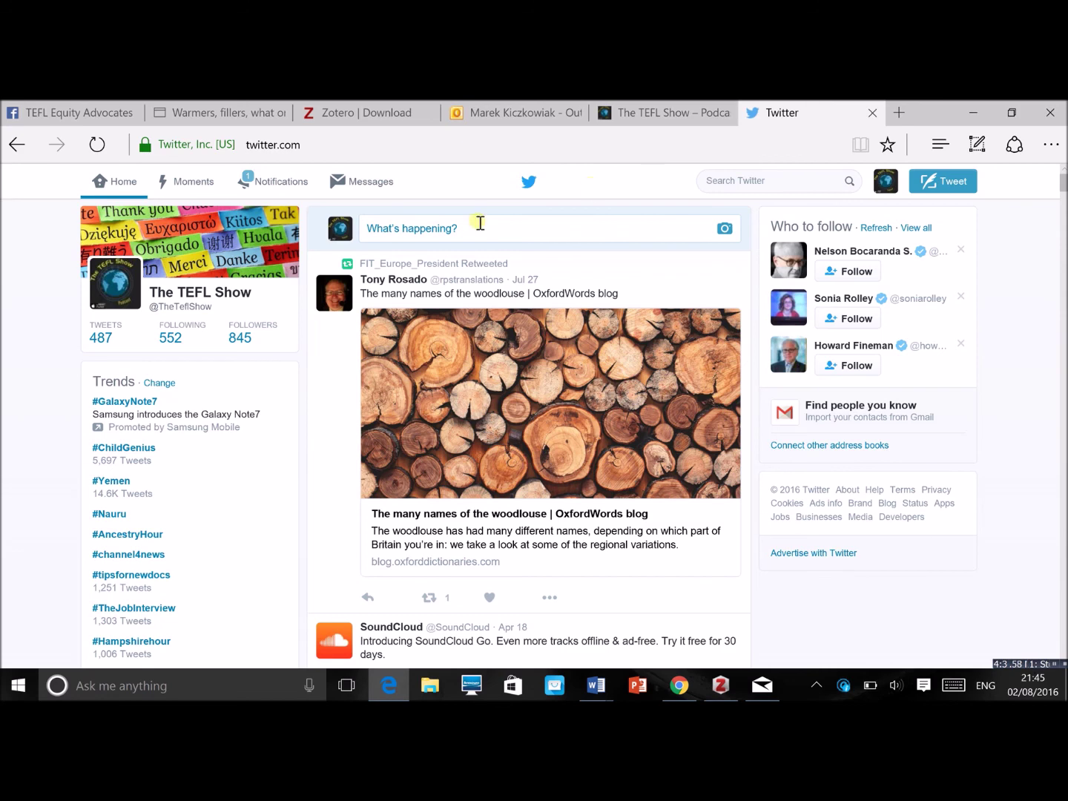
# Open The TEFL Show's Twitter profile and look through its tweets.
pyautogui.click(204, 293)
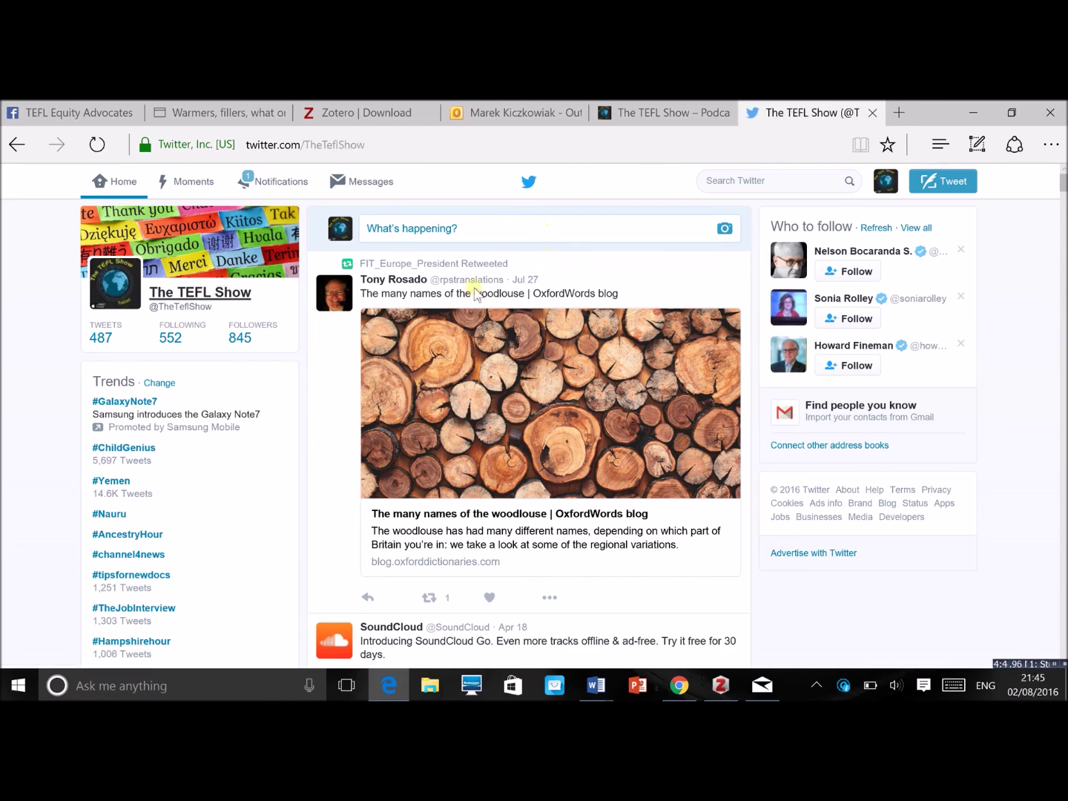
pyautogui.click(213, 301)
pyautogui.scroll(-2, 675, 375)
pyautogui.scroll(2, 675, 375)
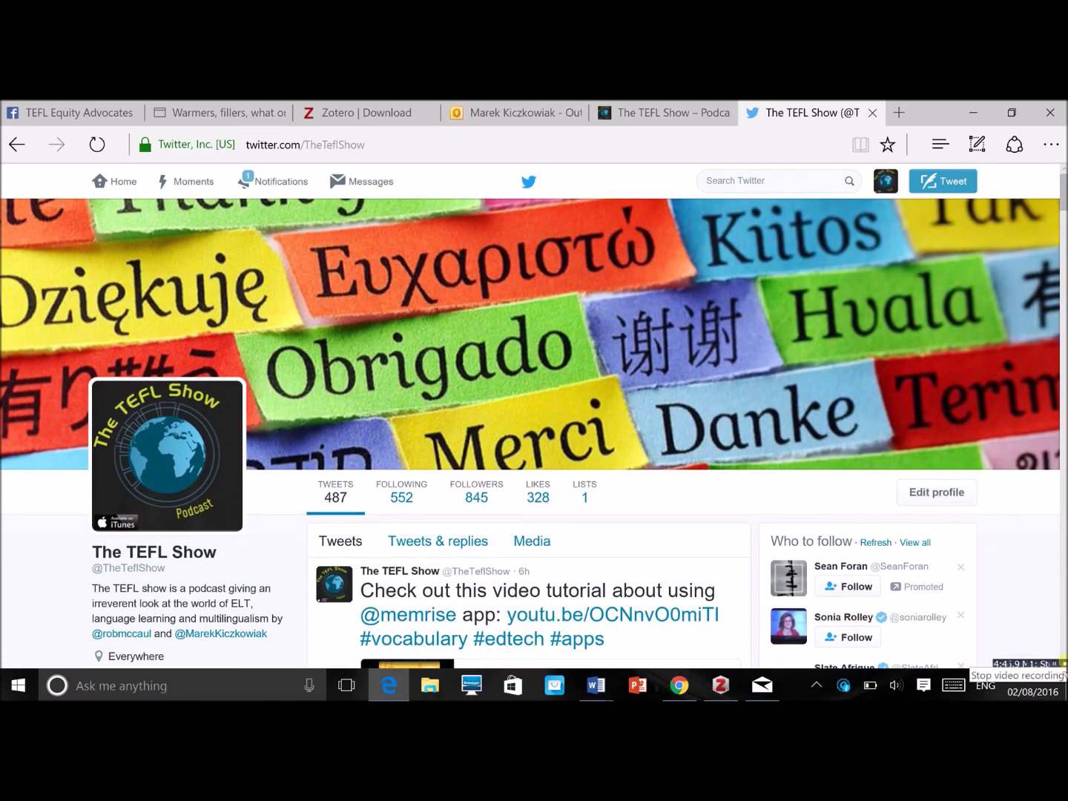